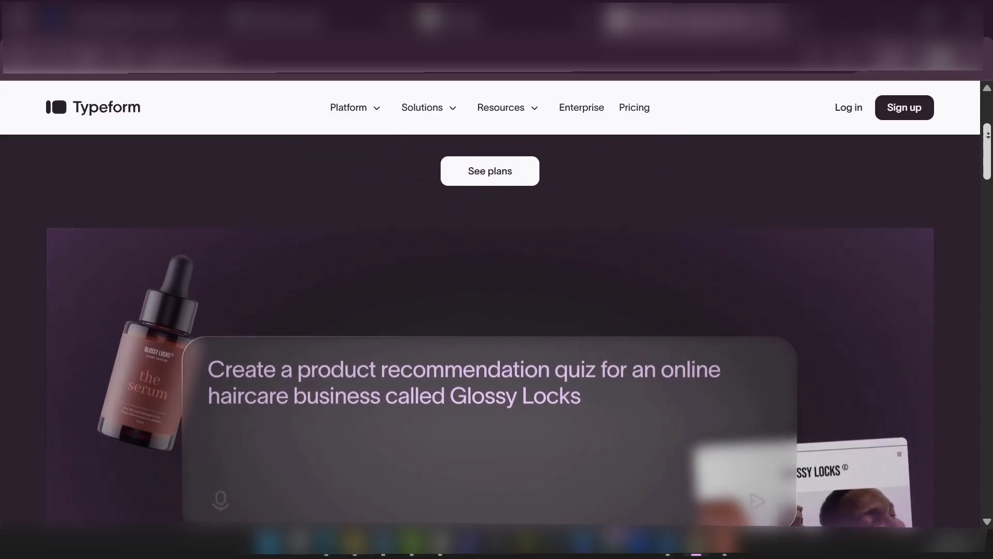
Start signing up for an account from the Typeform homepage
{"action": "scroll", "coordinate": [490, 331], "scroll_direction": "down", "scroll_amount": 2}
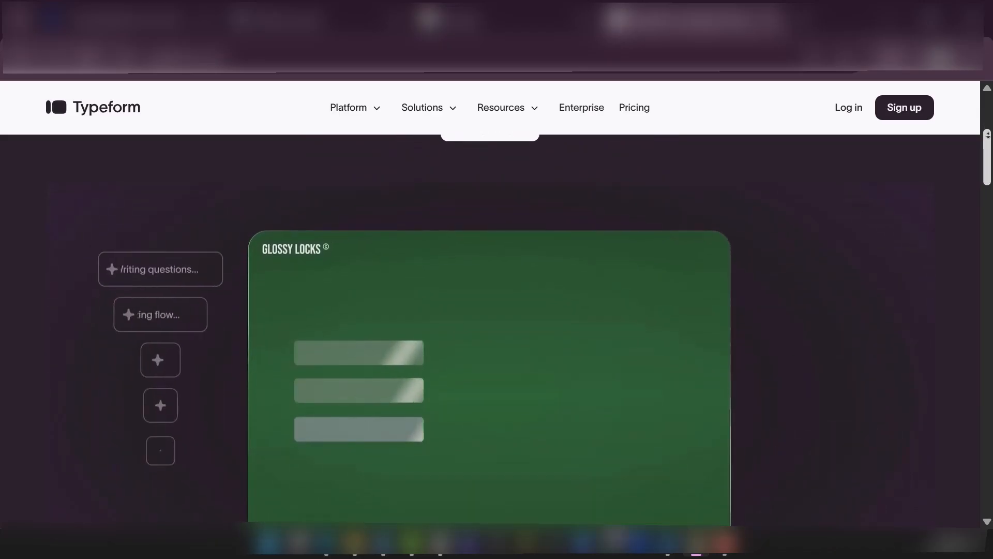
{"action": "scroll", "coordinate": [490, 331], "scroll_direction": "down", "scroll_amount": 2}
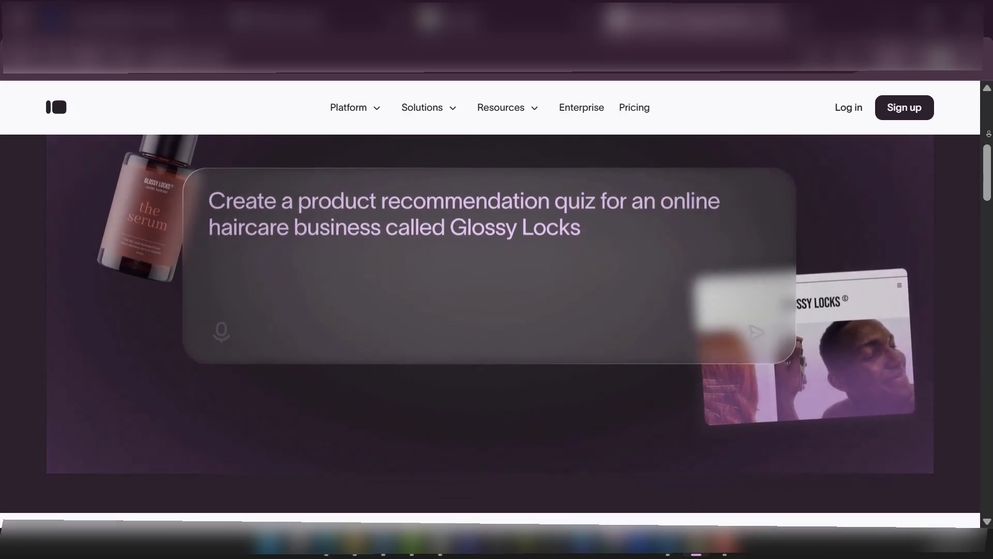
{"action": "scroll", "coordinate": [490, 310], "scroll_direction": "down", "scroll_amount": 1}
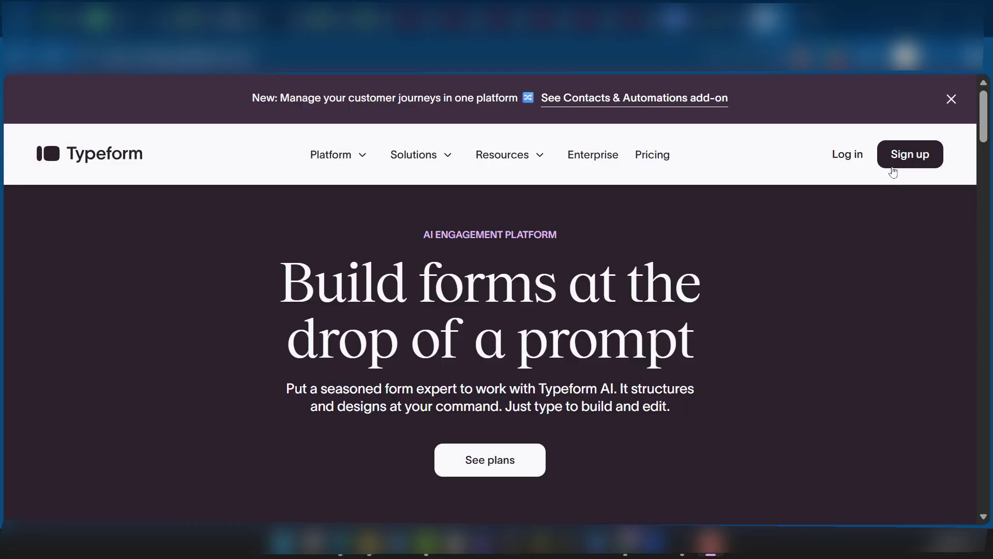
{"action": "left_click", "coordinate": [924, 161]}
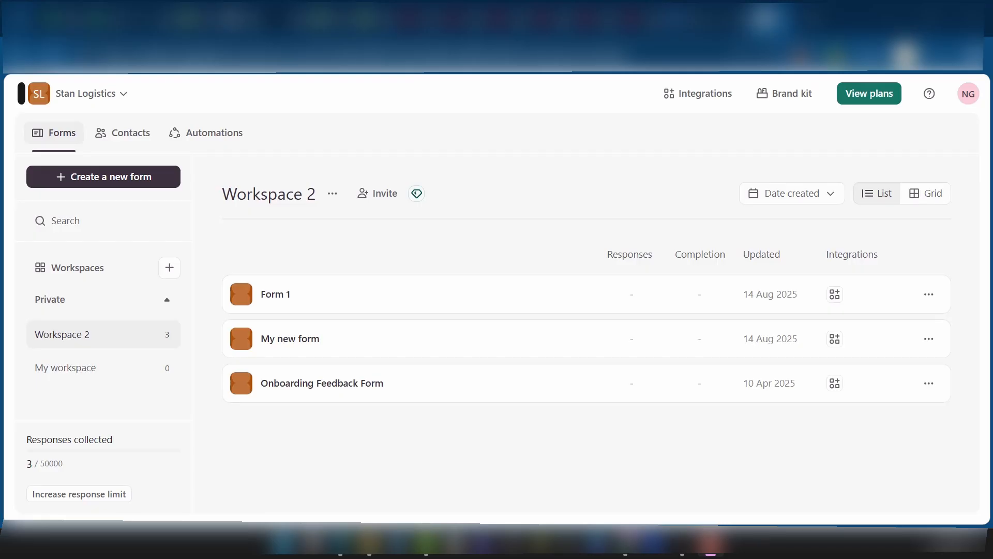
Create a new form by giving Typeform AI the prompt "I need a client onboarding form for a design agency"
{"action": "left_click", "coordinate": [106, 183]}
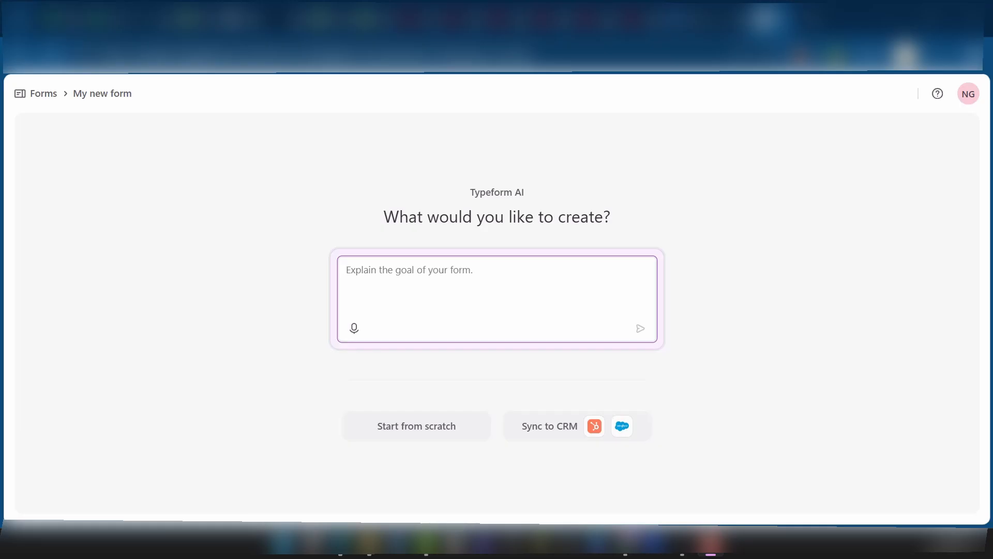
{"action": "type", "text": "I need a client onboarding form for a design agency"}
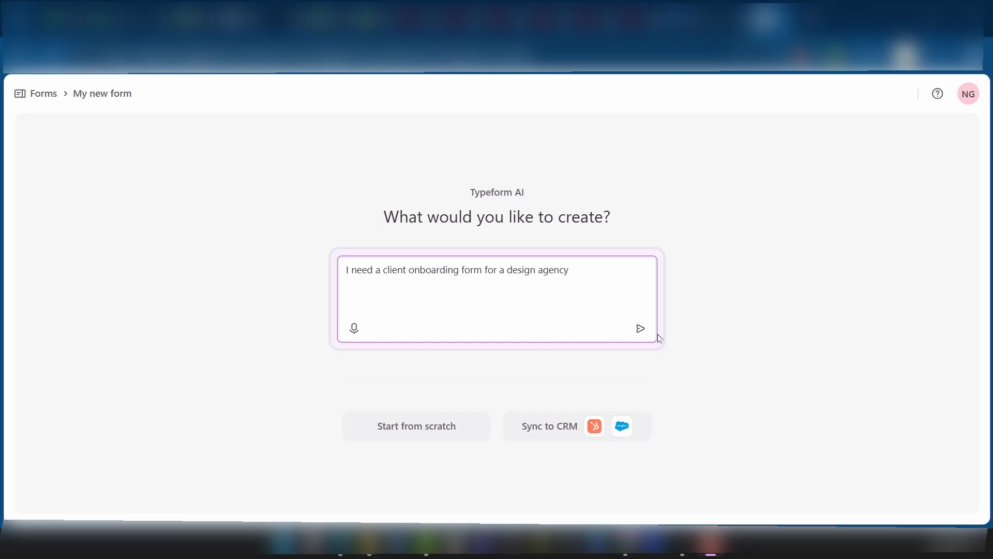
{"action": "left_click", "coordinate": [640, 328]}
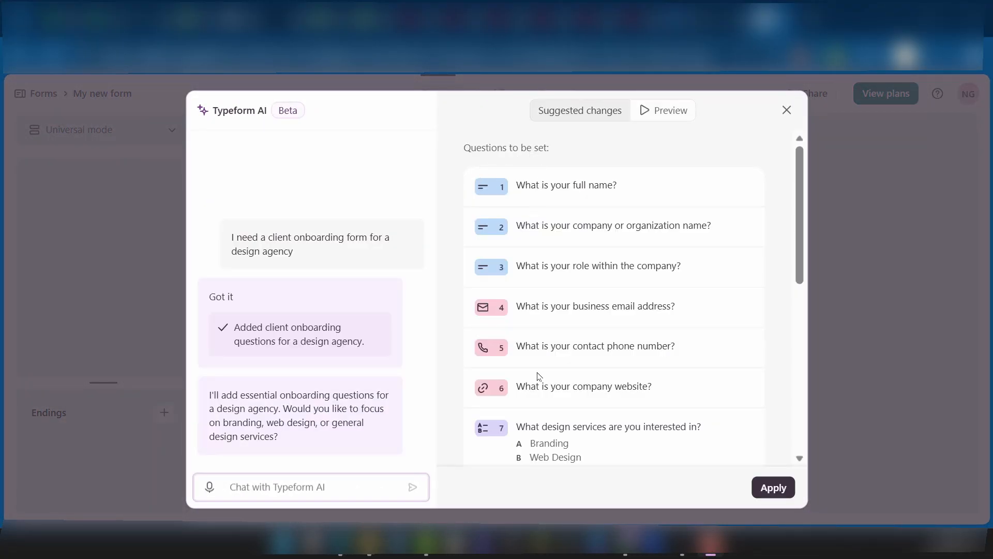
Review the AI-suggested onboarding questions, try them in the preview, and apply them to the form
{"action": "scroll", "coordinate": [539, 376], "scroll_direction": "down", "scroll_amount": 10}
{"action": "scroll", "coordinate": [612, 350], "scroll_direction": "up", "scroll_amount": 10}
{"action": "left_click", "coordinate": [666, 117]}
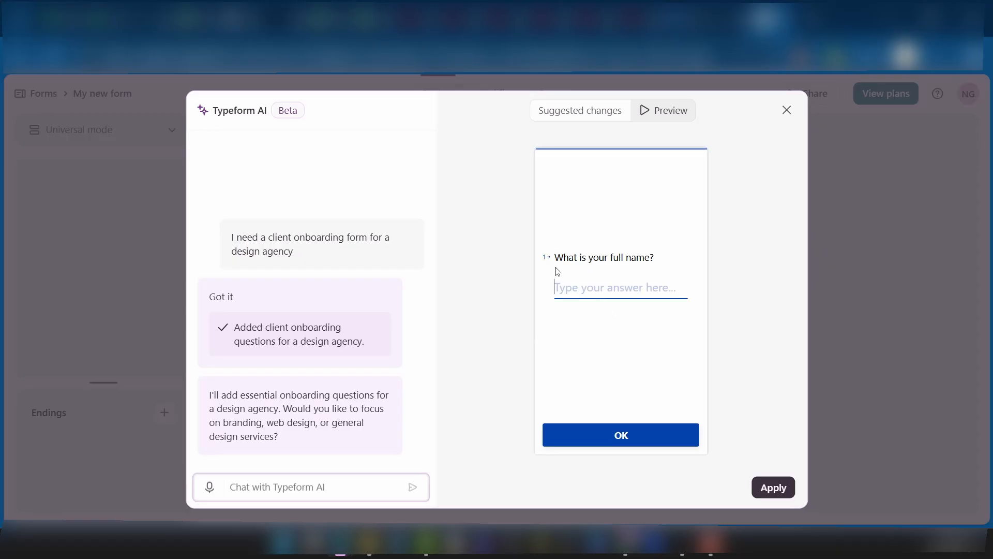
{"action": "left_click", "coordinate": [649, 440]}
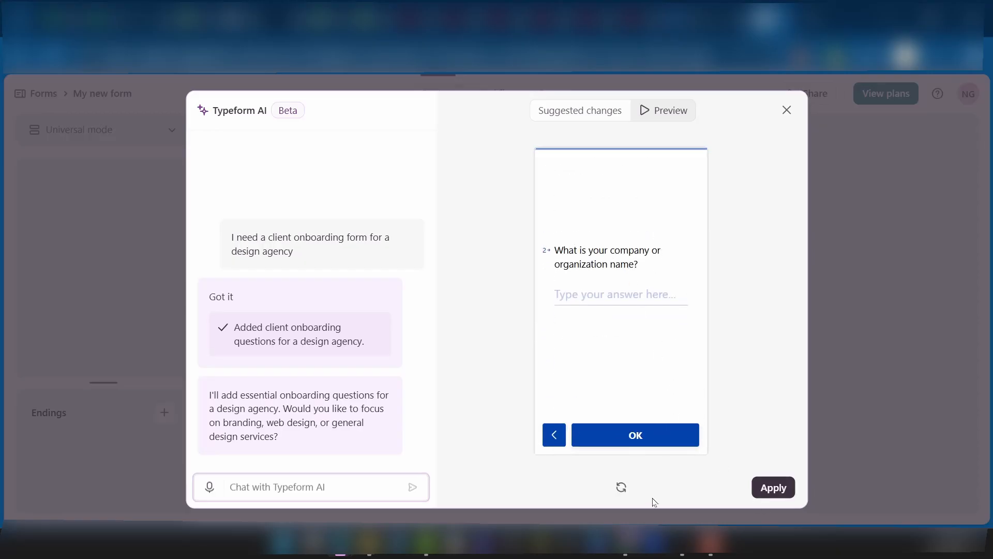
{"action": "left_click", "coordinate": [595, 118]}
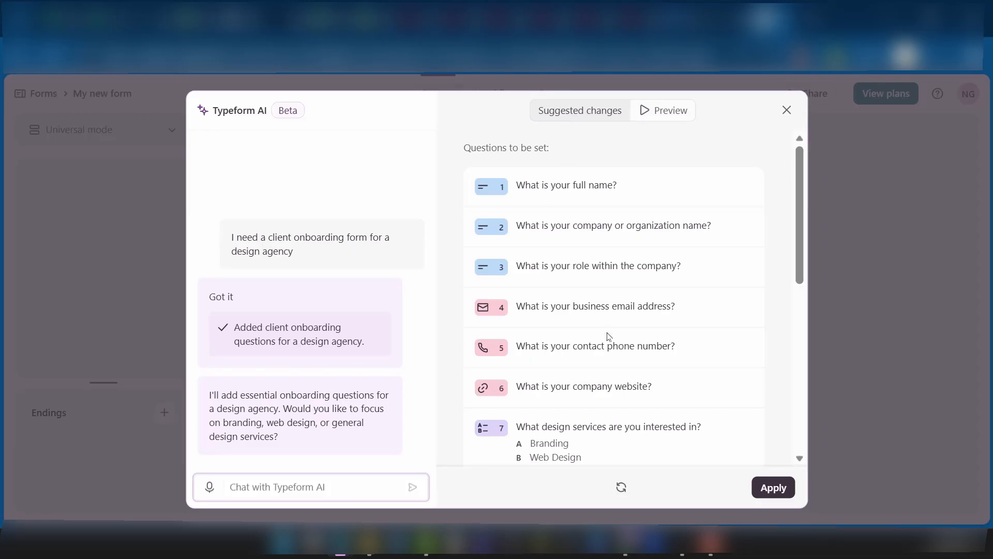
{"action": "scroll", "coordinate": [585, 343], "scroll_direction": "down", "scroll_amount": 2}
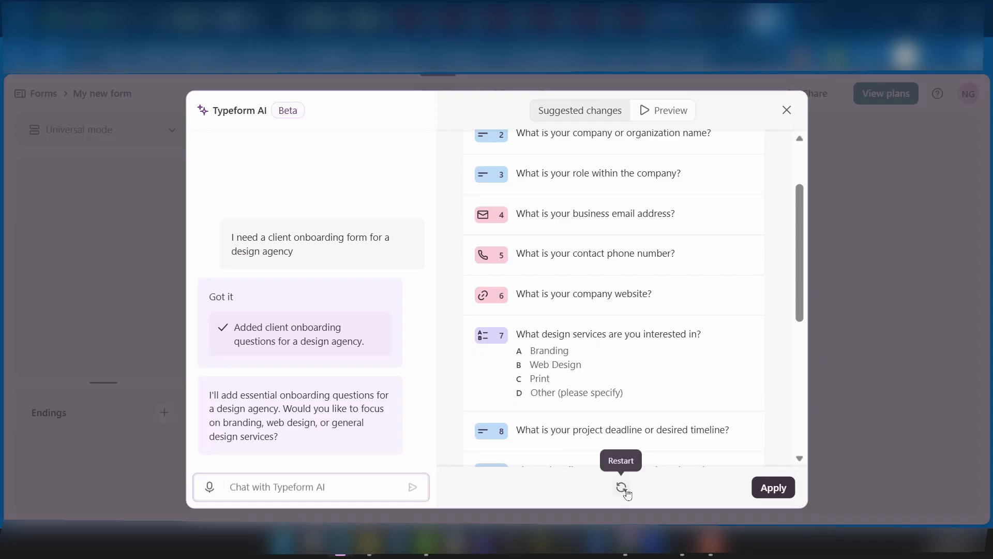
{"action": "left_click", "coordinate": [248, 488]}
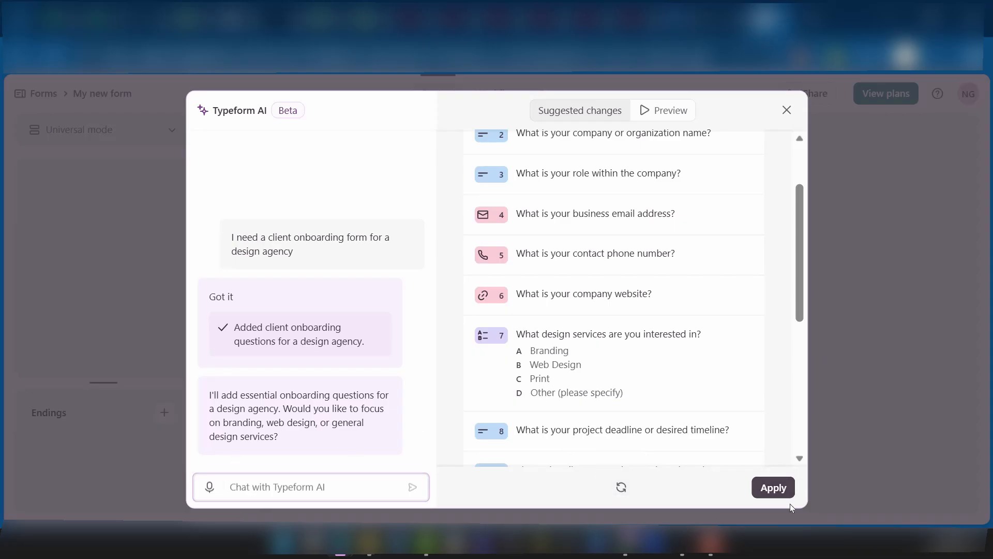
{"action": "left_click", "coordinate": [774, 488]}
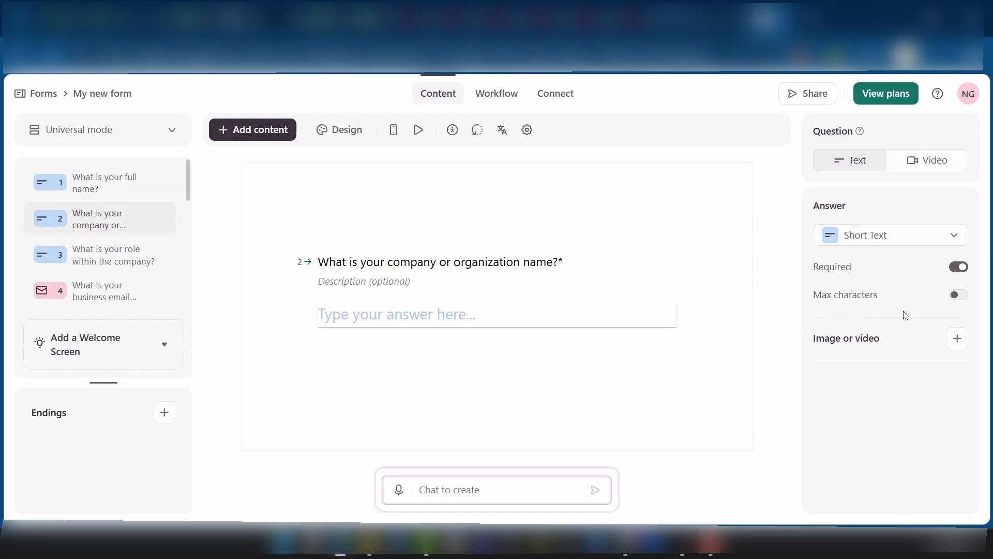
Limit the answer to the company or organization name question to a maximum of 30 characters
{"action": "left_click", "coordinate": [959, 295]}
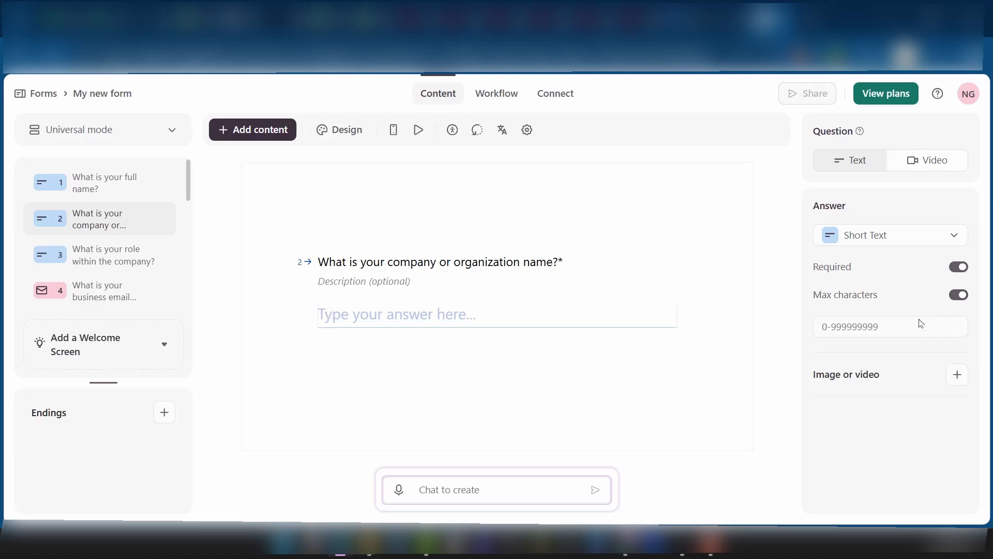
{"action": "left_click", "coordinate": [908, 327]}
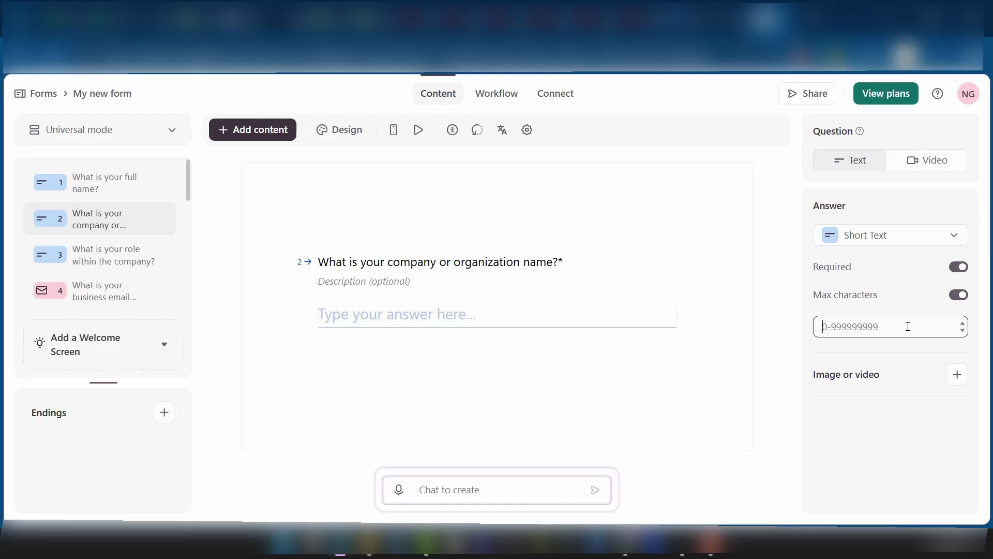
{"action": "type", "text": "30"}
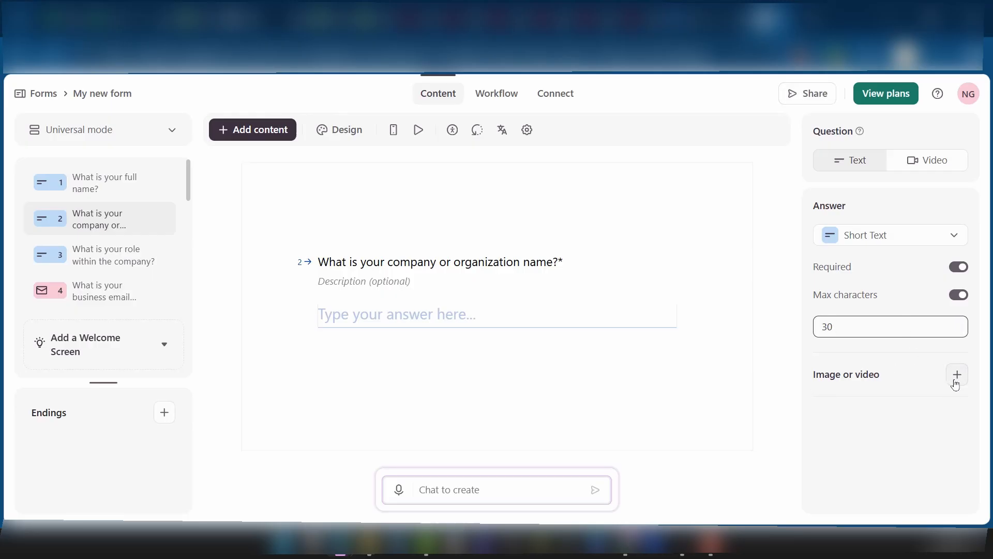
Look through the upload, image, video, icon and personal gallery sources available for the company name question's media
{"action": "left_click", "coordinate": [957, 383]}
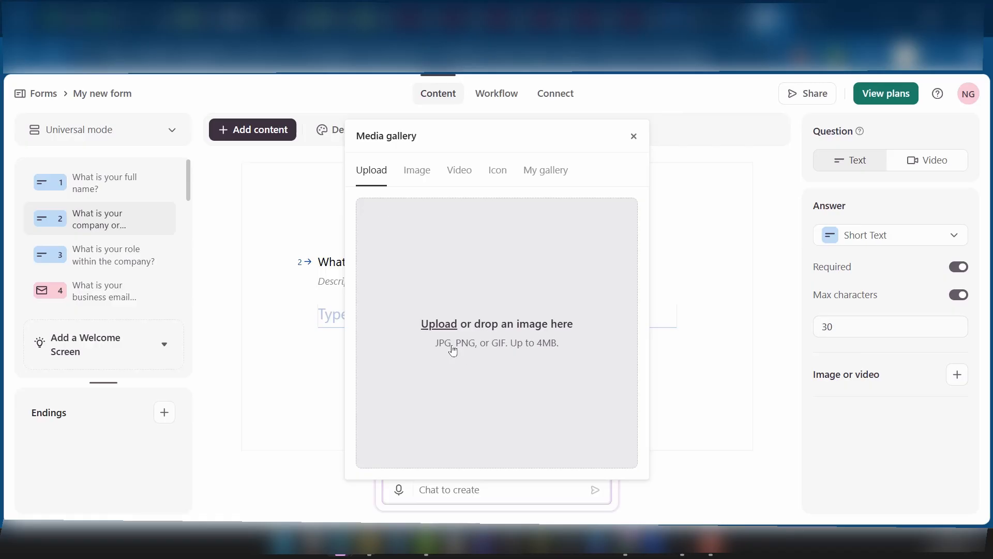
{"action": "left_click", "coordinate": [417, 178]}
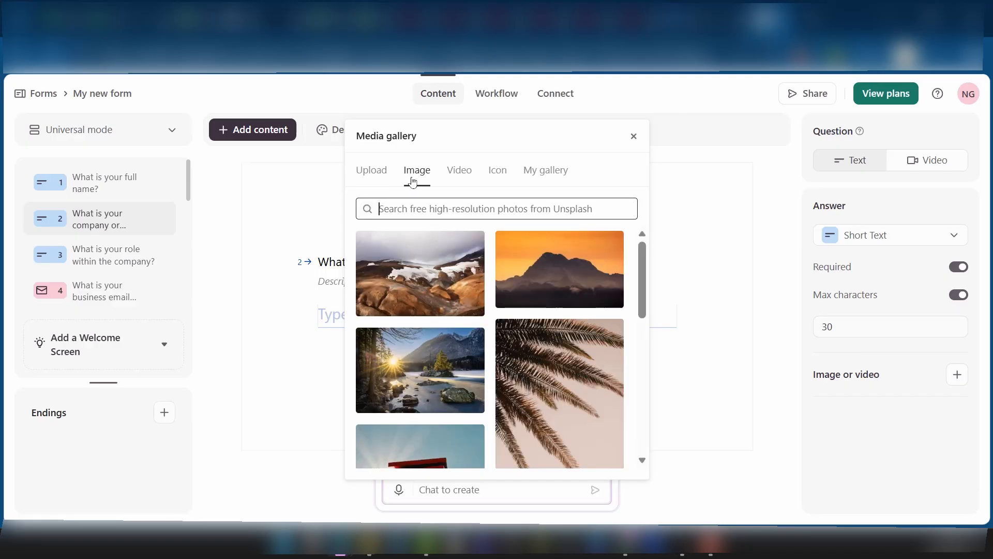
{"action": "left_click", "coordinate": [459, 170]}
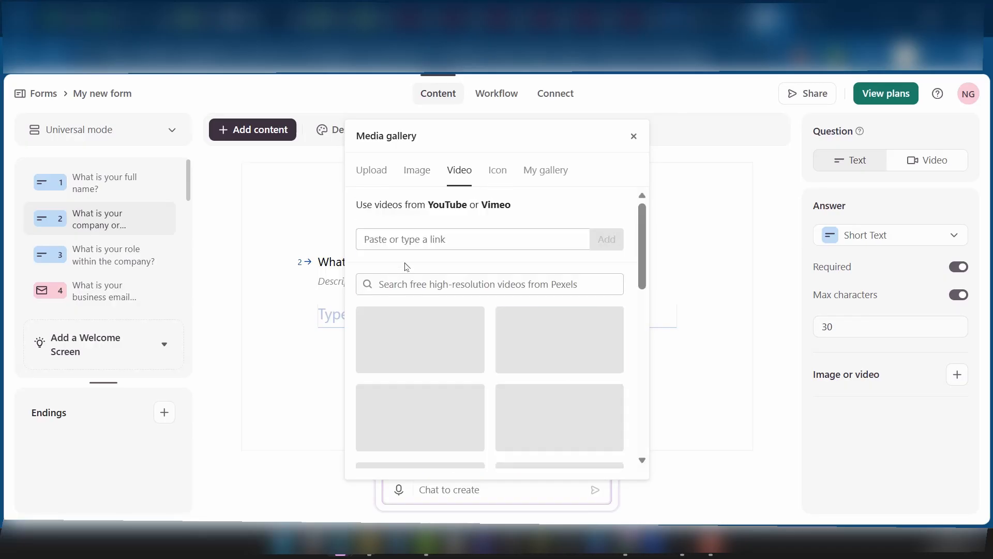
{"action": "left_click", "coordinate": [498, 171]}
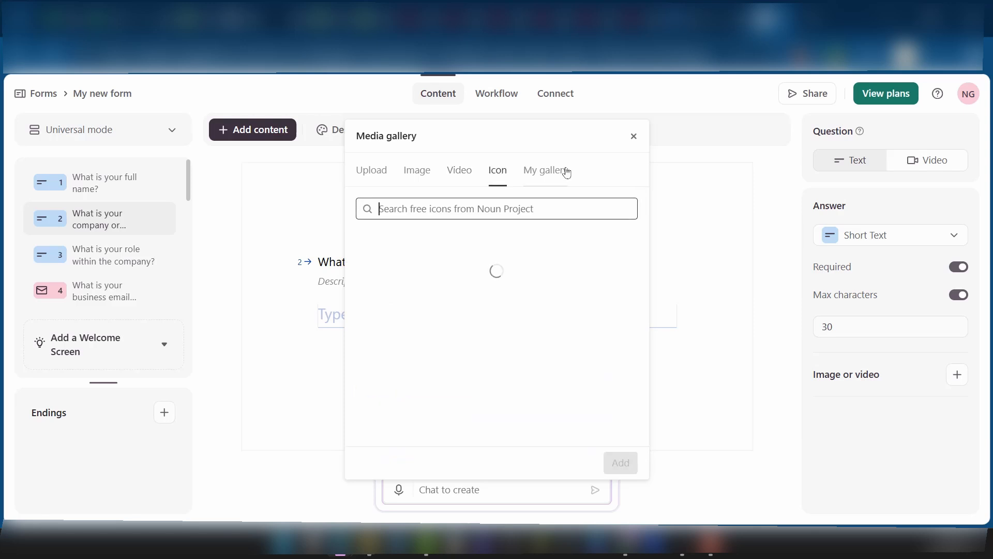
{"action": "left_click", "coordinate": [563, 171]}
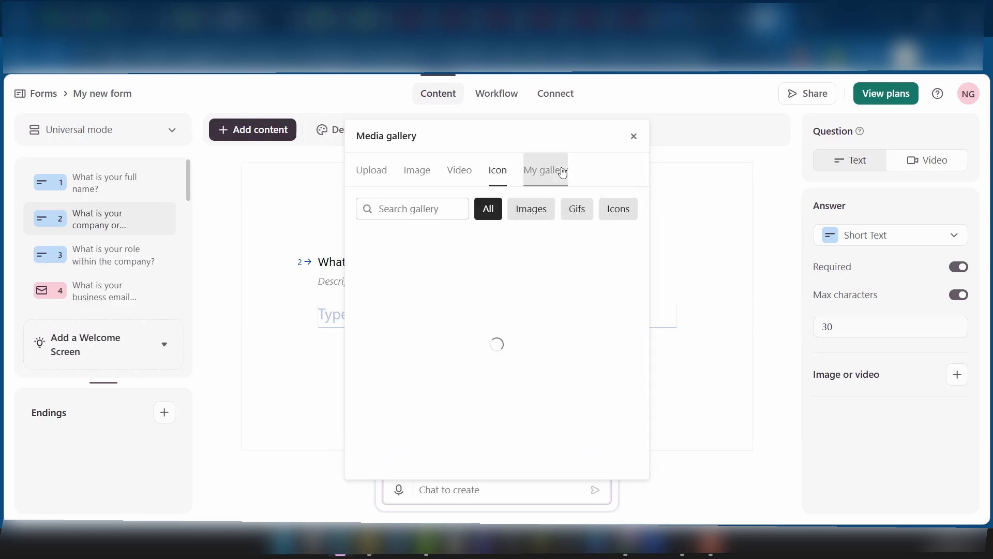
{"action": "left_click", "coordinate": [426, 177]}
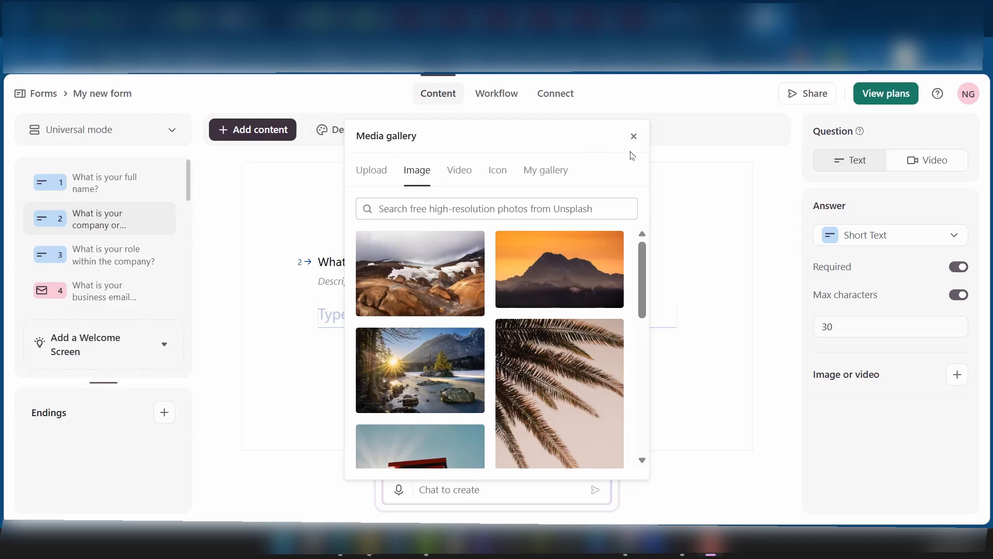
{"action": "left_click", "coordinate": [633, 137]}
Examine the role, business email and contact phone number questions, and look over the remaining questions in the form
{"action": "left_click", "coordinate": [98, 257]}
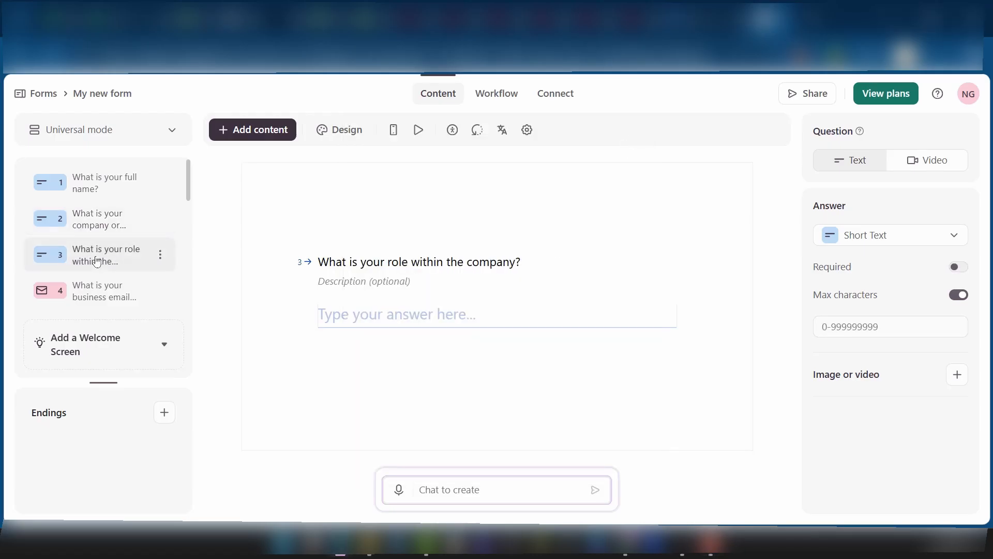
{"action": "left_click", "coordinate": [94, 302]}
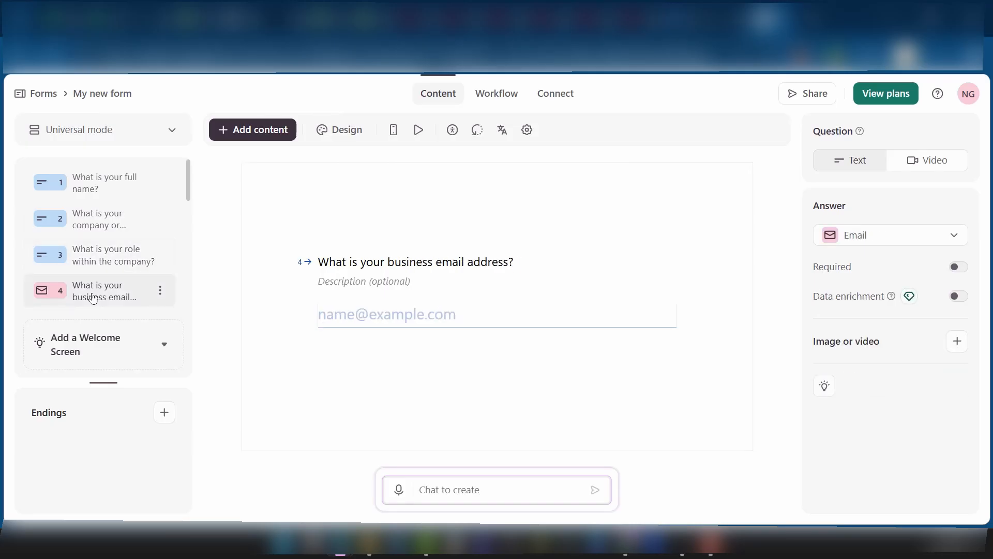
{"action": "scroll", "coordinate": [126, 228], "scroll_direction": "down", "scroll_amount": 2}
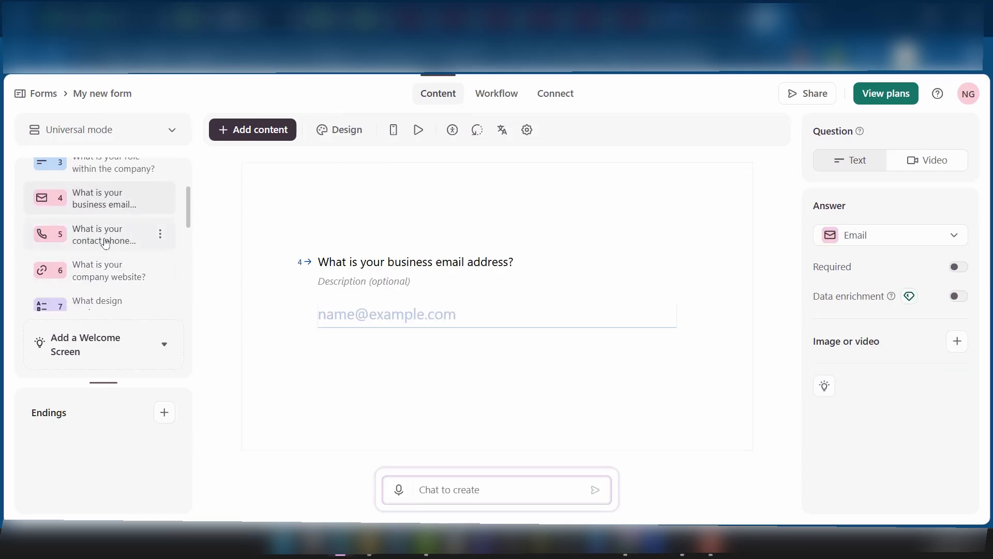
{"action": "left_click", "coordinate": [117, 251]}
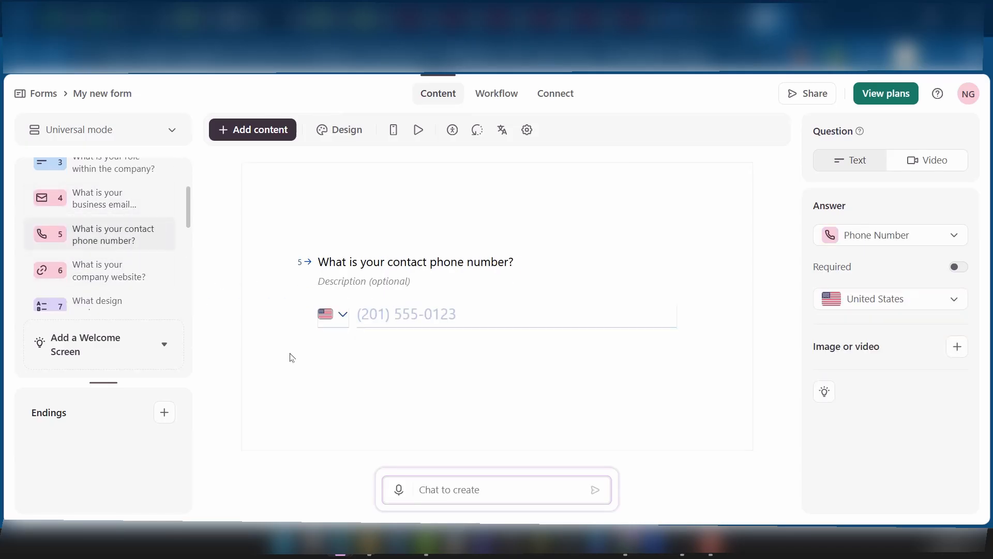
{"action": "scroll", "coordinate": [38, 207], "scroll_direction": "down", "scroll_amount": 5}
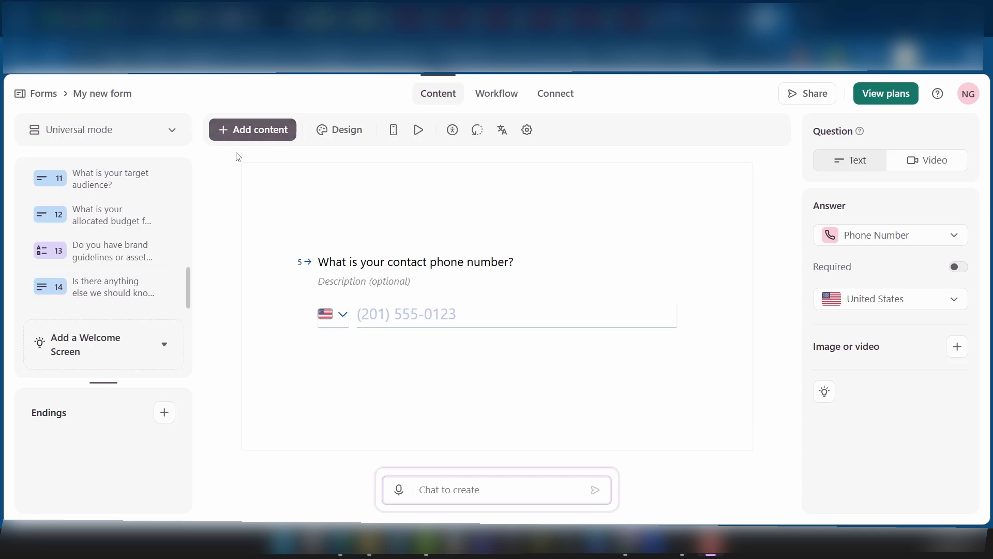
Look over the form elements and AI creation options available for adding content, without adding any
{"action": "left_click", "coordinate": [236, 129]}
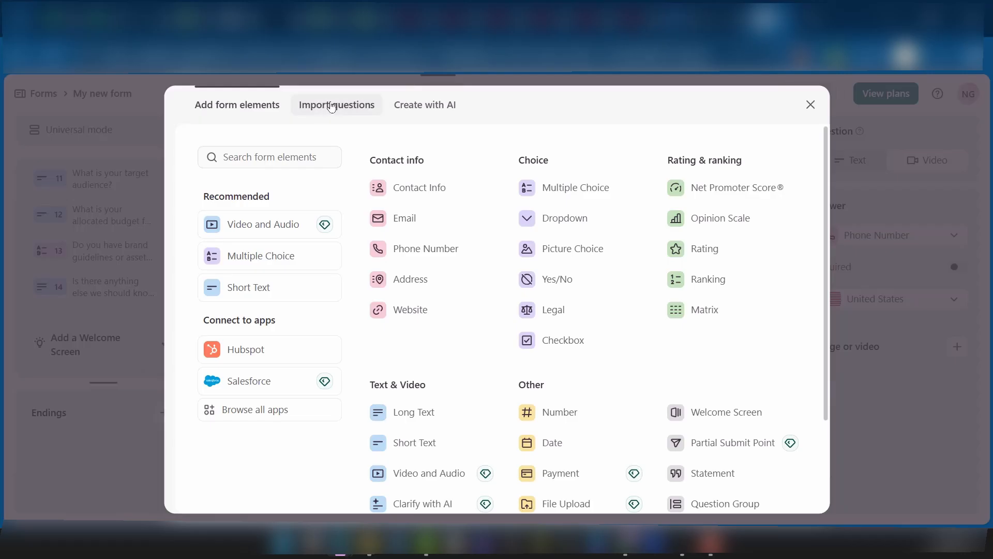
{"action": "left_click", "coordinate": [423, 106]}
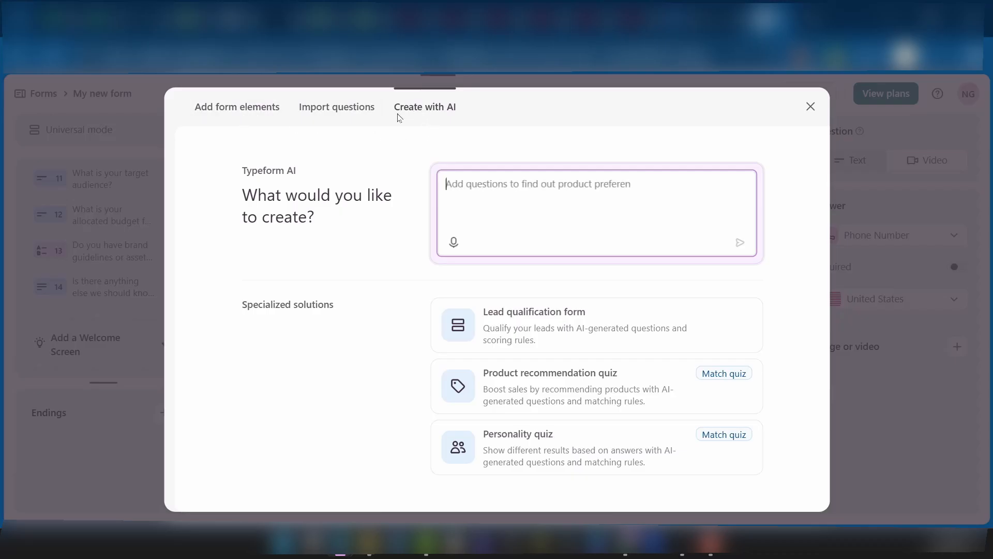
{"action": "left_click", "coordinate": [231, 106]}
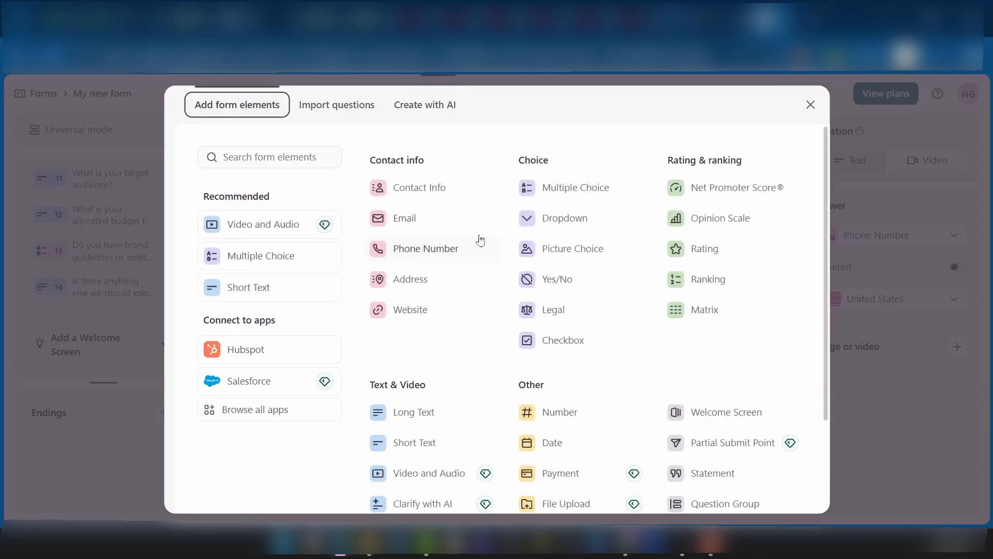
{"action": "scroll", "coordinate": [481, 256], "scroll_direction": "down", "scroll_amount": 2}
{"action": "scroll", "coordinate": [482, 264], "scroll_direction": "up", "scroll_amount": 2}
{"action": "scroll", "coordinate": [603, 310], "scroll_direction": "down", "scroll_amount": 2}
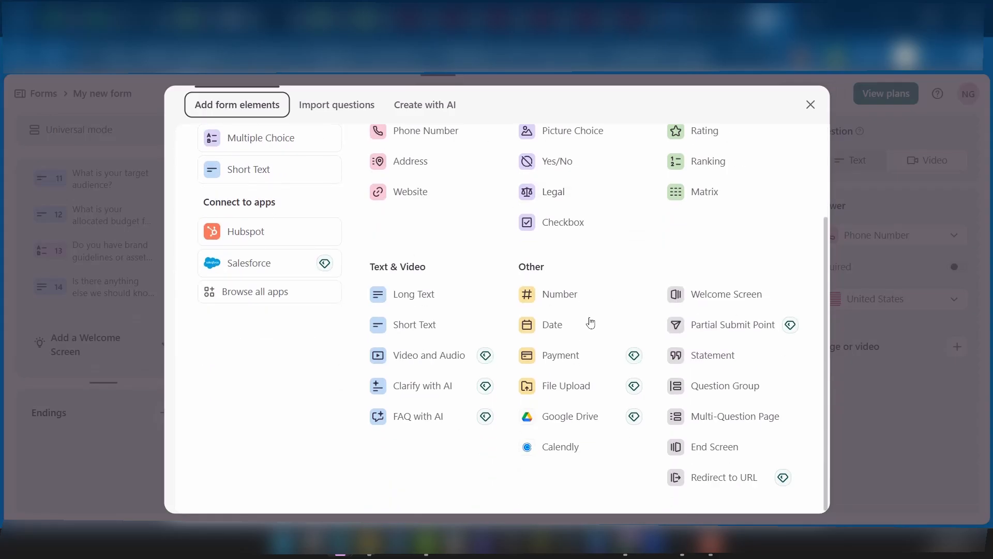
{"action": "key", "text": "Escape"}
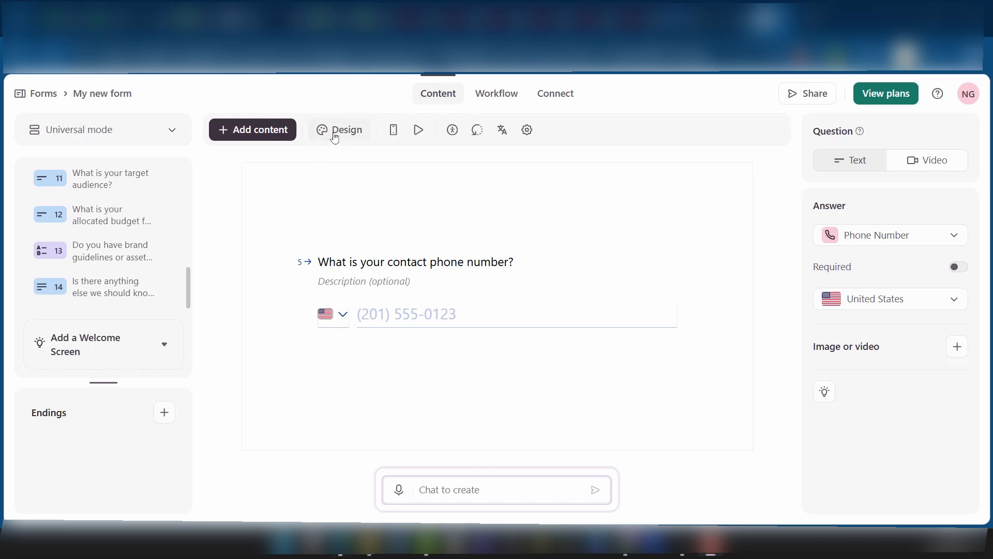
Browse the gallery of design themes and apply the Orbital theme to the form
{"action": "left_click", "coordinate": [335, 138]}
{"action": "scroll", "coordinate": [459, 321], "scroll_direction": "down", "scroll_amount": 10}
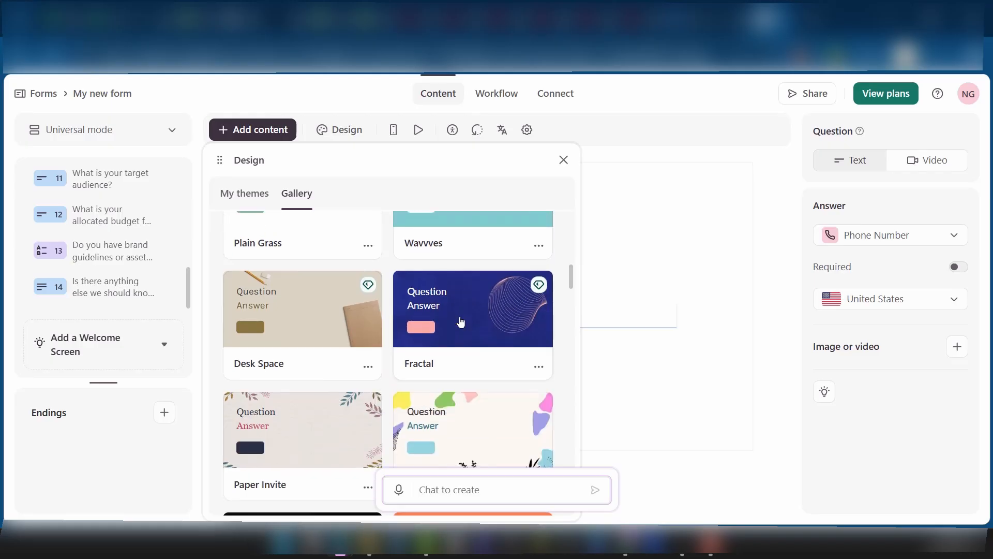
{"action": "scroll", "coordinate": [458, 321], "scroll_direction": "down", "scroll_amount": 5}
{"action": "scroll", "coordinate": [459, 321], "scroll_direction": "up", "scroll_amount": 7}
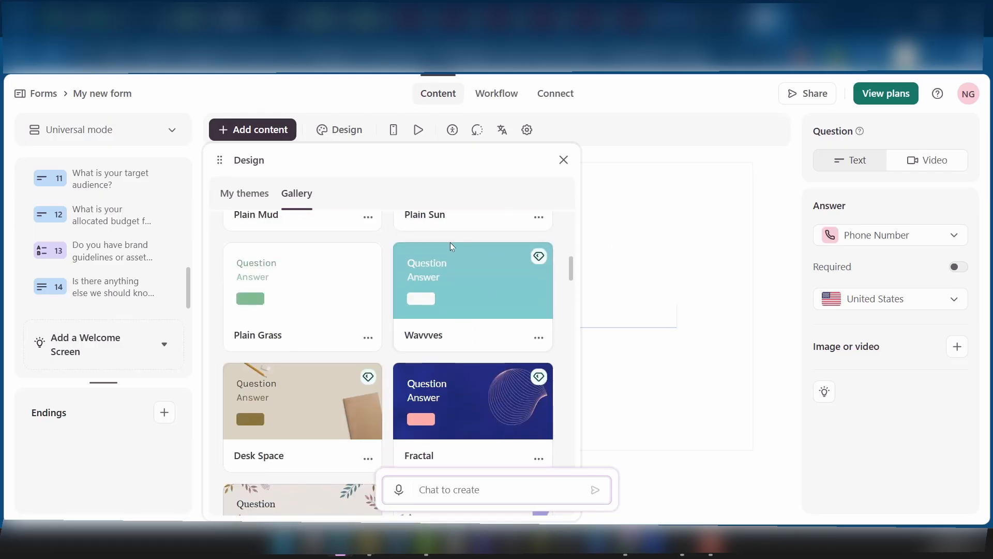
{"action": "scroll", "coordinate": [476, 323], "scroll_direction": "down", "scroll_amount": 1}
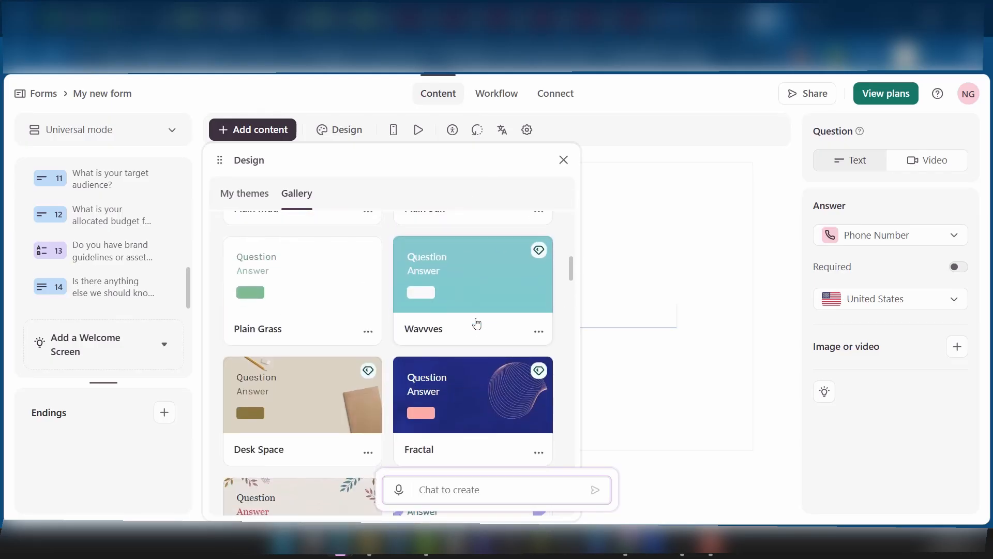
{"action": "scroll", "coordinate": [476, 324], "scroll_direction": "down", "scroll_amount": 5}
{"action": "scroll", "coordinate": [477, 324], "scroll_direction": "down", "scroll_amount": 3}
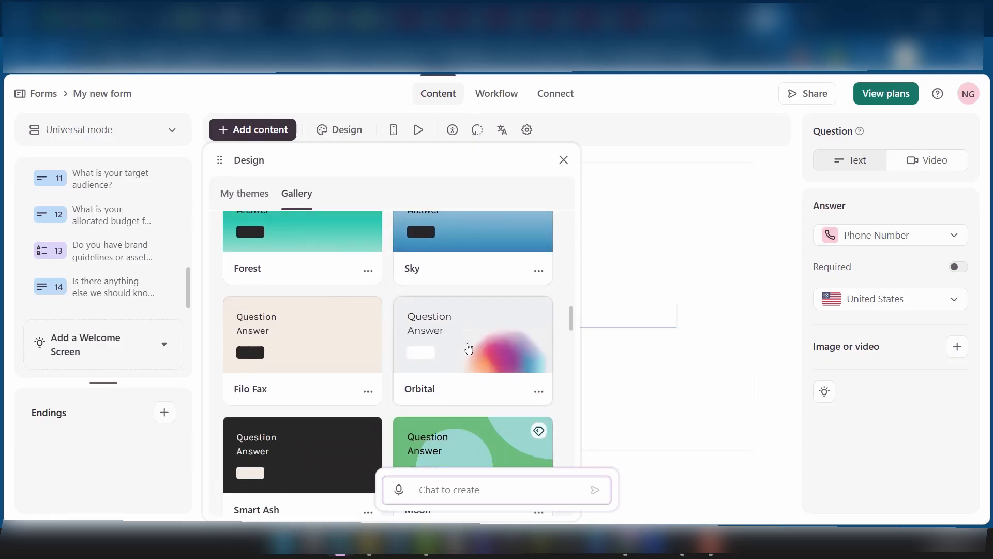
{"action": "scroll", "coordinate": [467, 344], "scroll_direction": "down", "scroll_amount": 2}
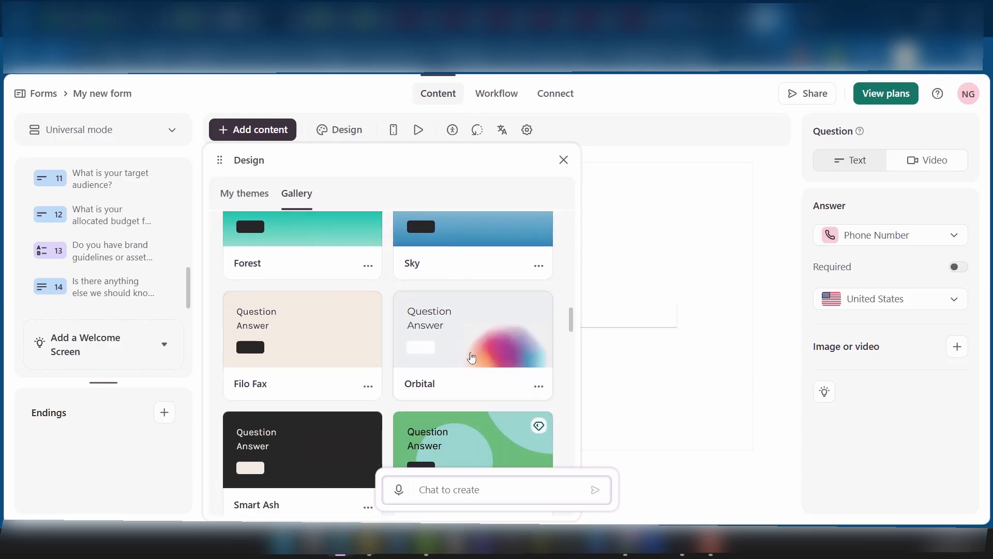
{"action": "left_click", "coordinate": [472, 354]}
{"action": "left_click", "coordinate": [564, 160]}
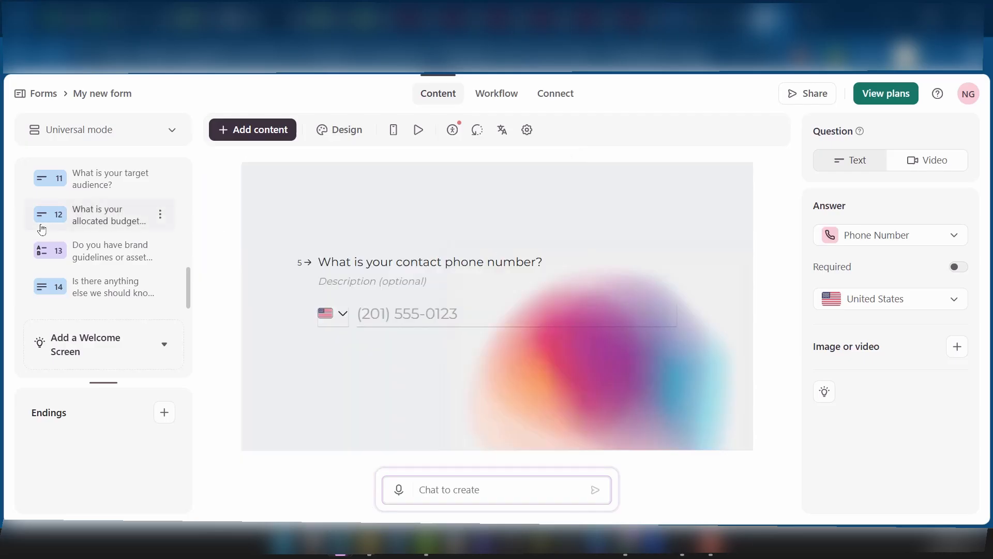
Check the allocated budget and target audience questions with the new theme, comparing the desktop and mobile previews
{"action": "left_click", "coordinate": [39, 224]}
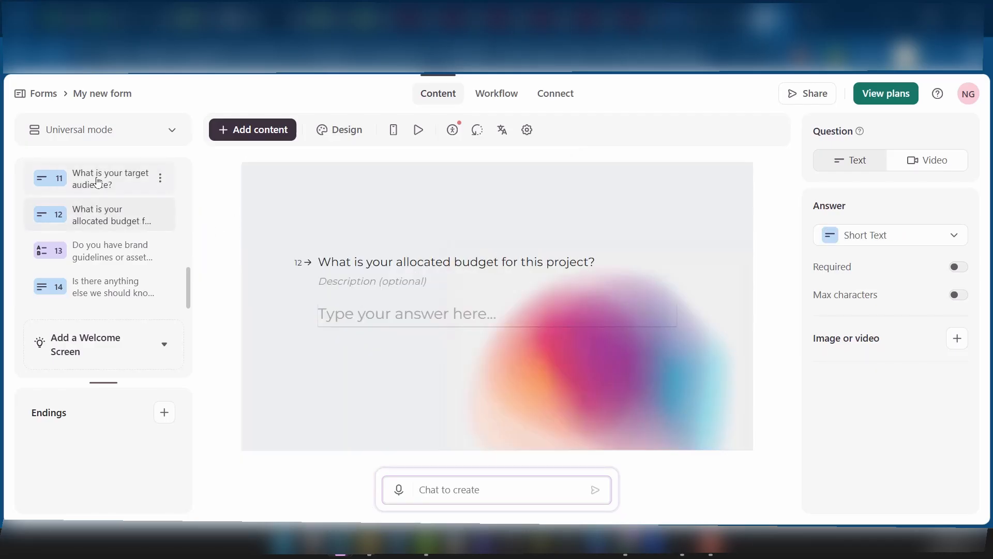
{"action": "left_click", "coordinate": [139, 179]}
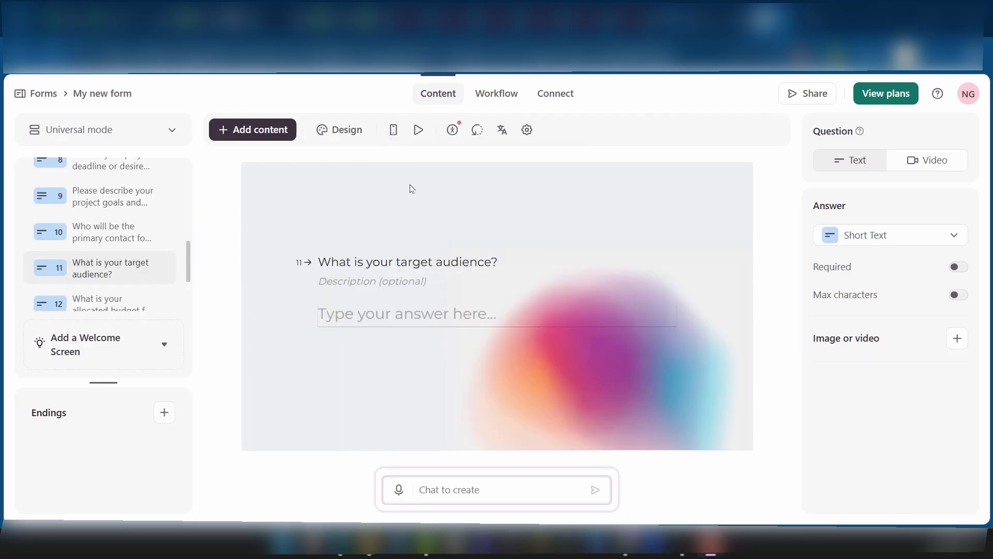
{"action": "left_click", "coordinate": [393, 130]}
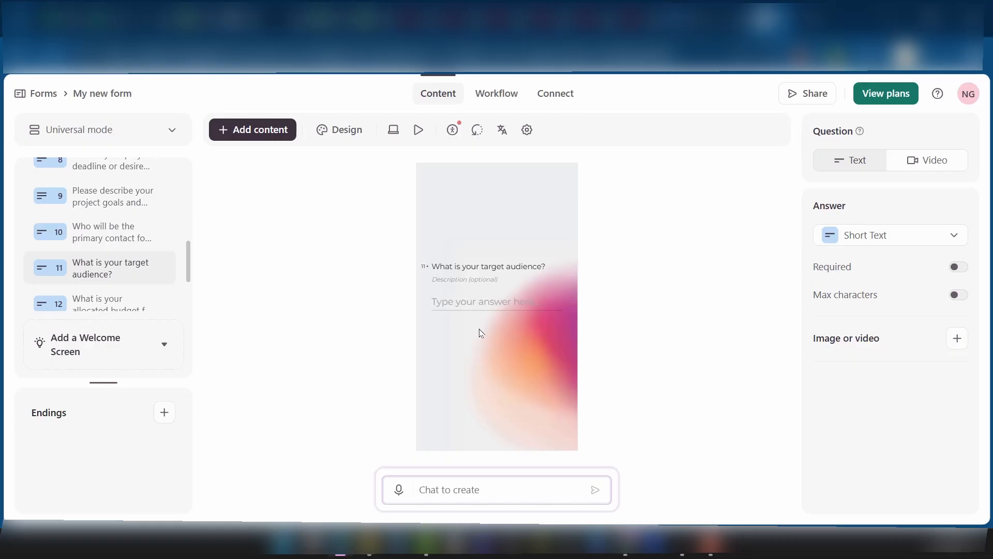
{"action": "left_click", "coordinate": [393, 130]}
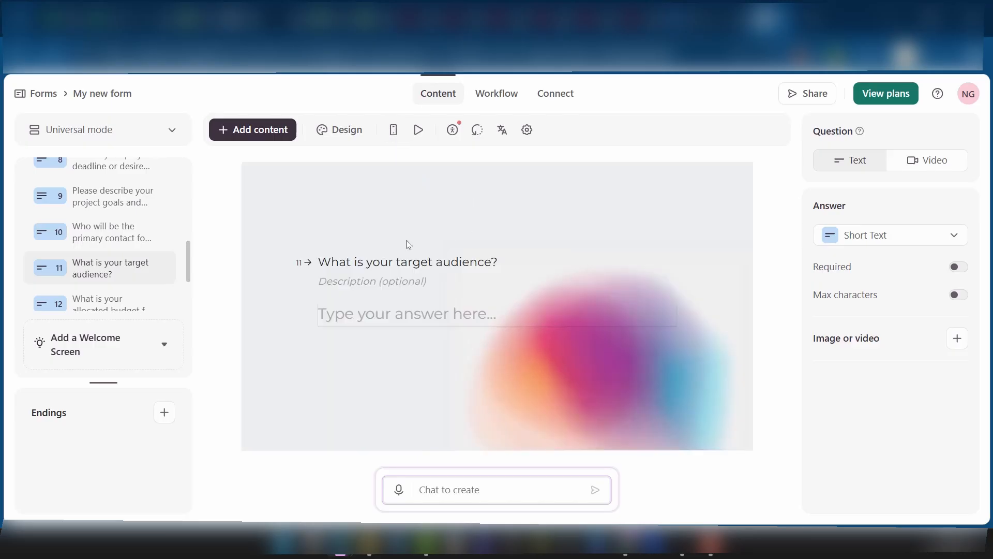
{"action": "left_click", "coordinate": [393, 129]}
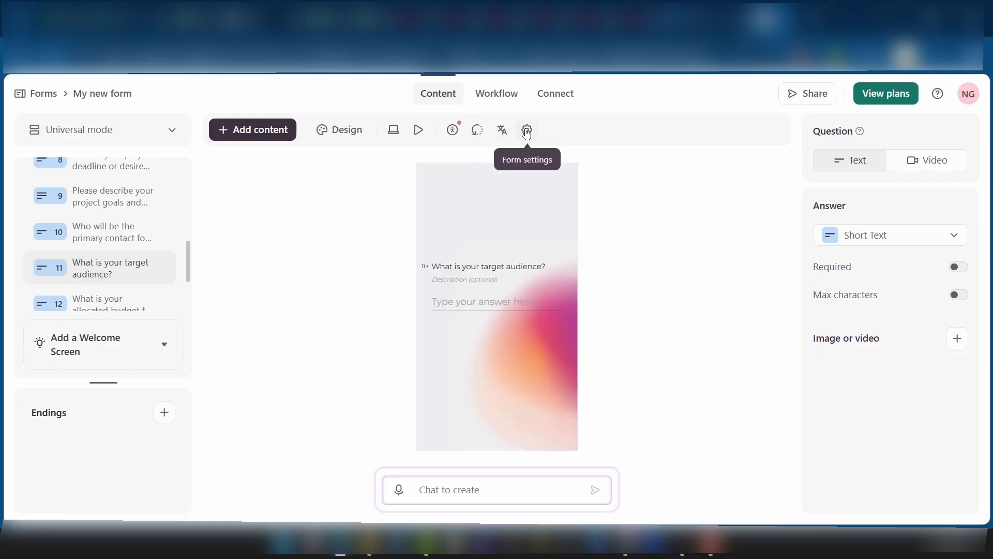
Look through the general form settings, including form mode and display options, and leave without saving
{"action": "left_click", "coordinate": [527, 132]}
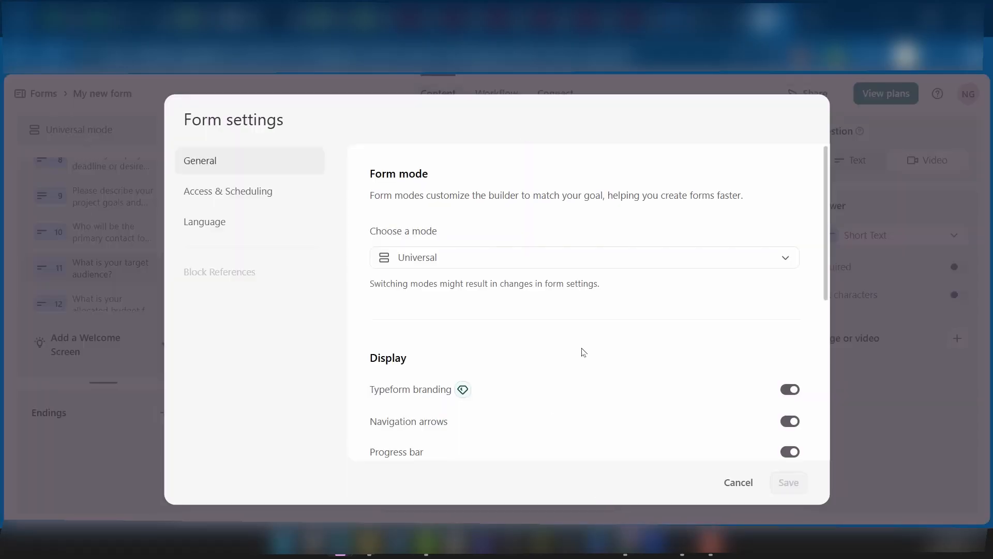
{"action": "scroll", "coordinate": [582, 352], "scroll_direction": "down", "scroll_amount": 5}
{"action": "scroll", "coordinate": [583, 351], "scroll_direction": "up", "scroll_amount": 6}
{"action": "left_click", "coordinate": [739, 483]}
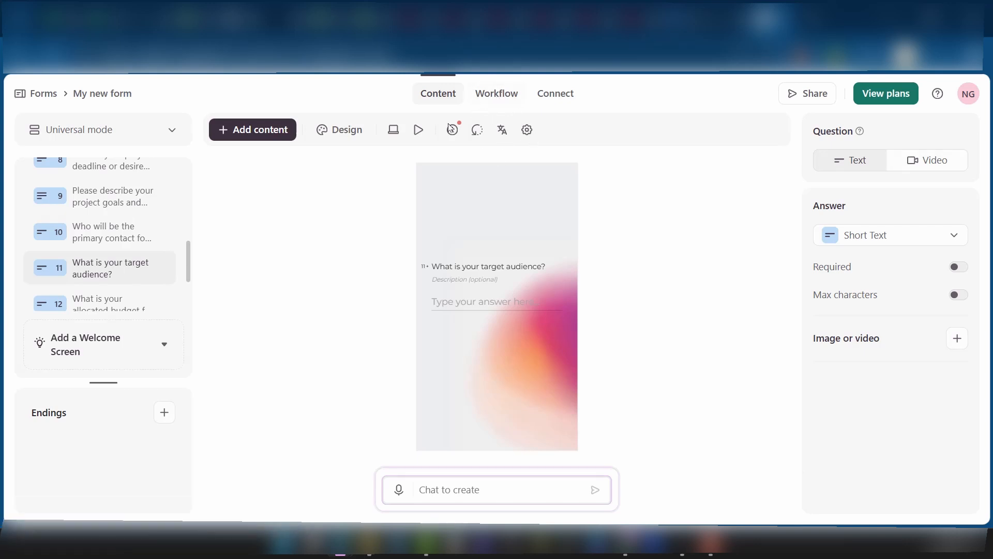
In the form's workflow, add a logic rule to the design services question with the condition that the answer is Branding
{"action": "left_click", "coordinate": [498, 94]}
{"action": "mouse_move", "coordinate": [511, 337]}
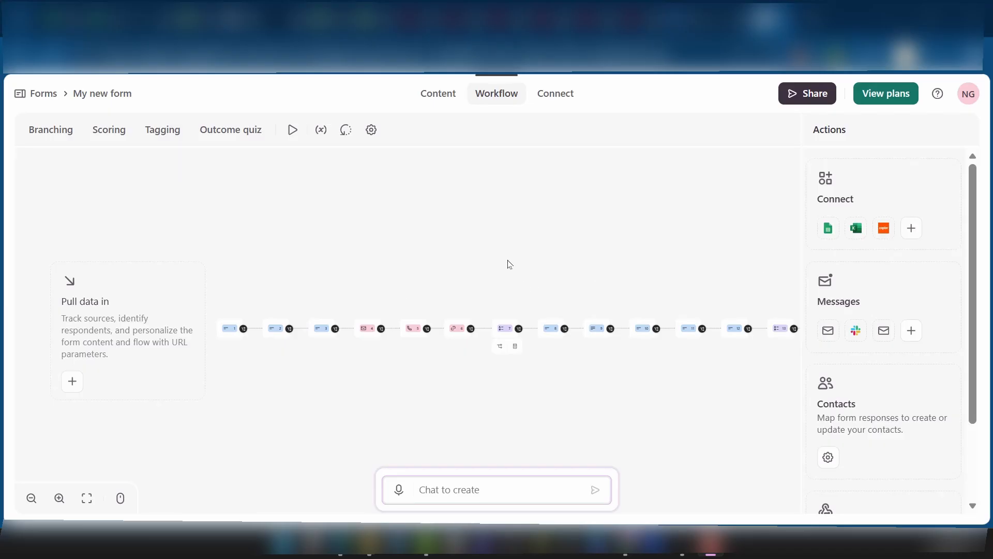
{"action": "left_click", "coordinate": [505, 331]}
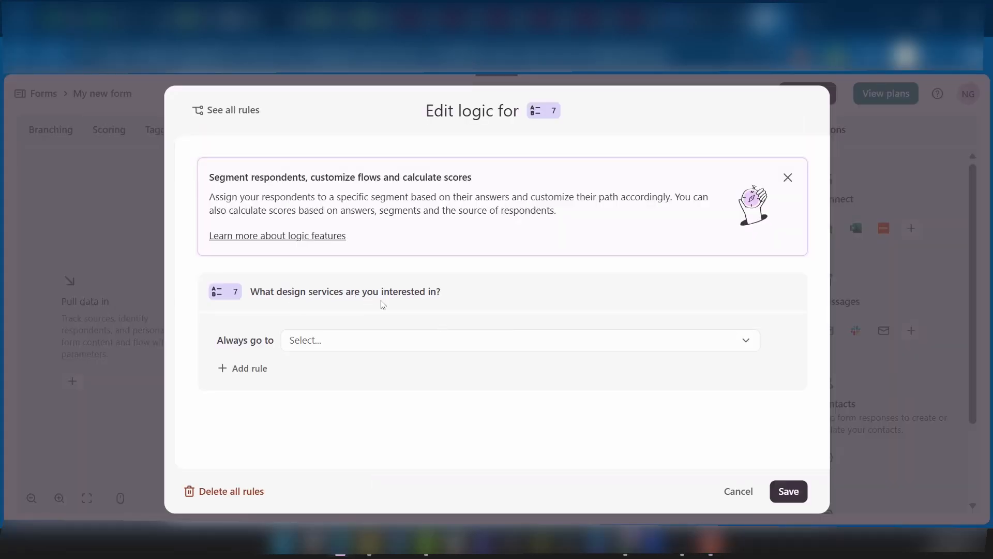
{"action": "left_click", "coordinate": [230, 370]}
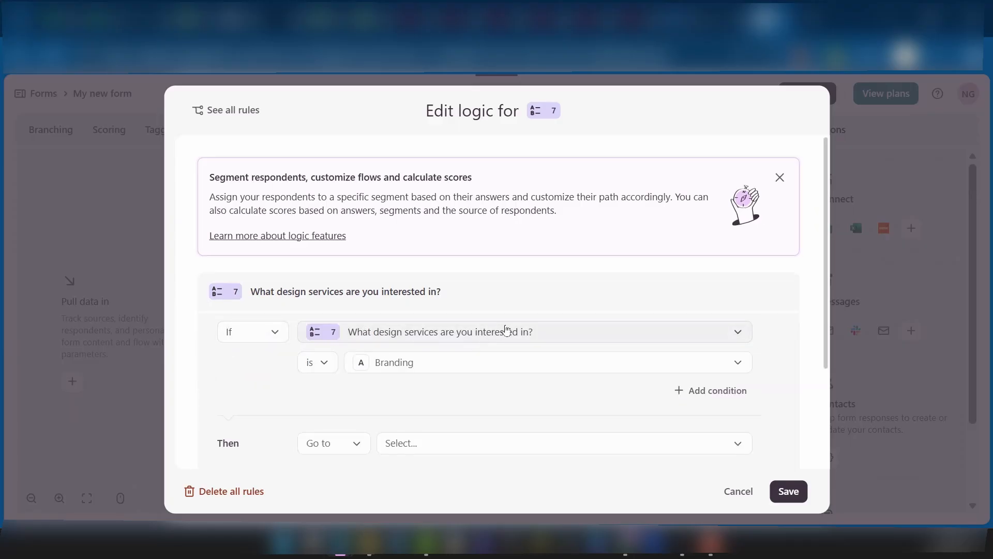
{"action": "left_click", "coordinate": [455, 366]}
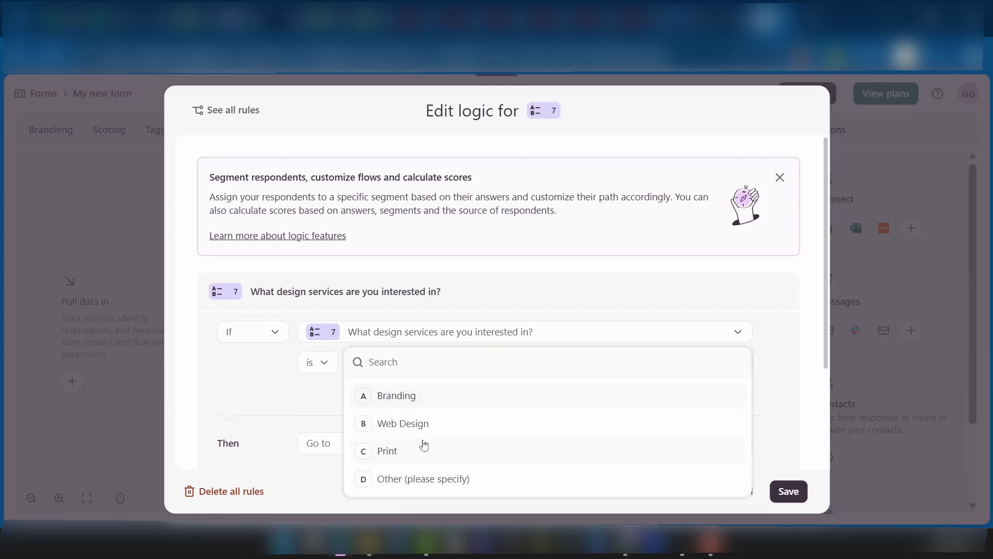
{"action": "left_click", "coordinate": [414, 395]}
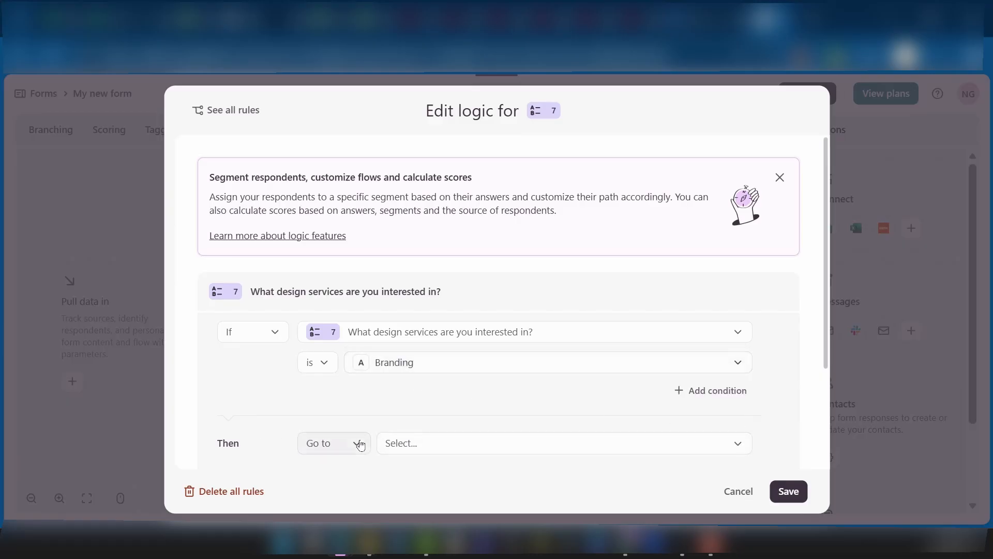
Make the Branding rule go to question 9, "Please describe your project goals and needs.", and save the logic
{"action": "left_click", "coordinate": [460, 450]}
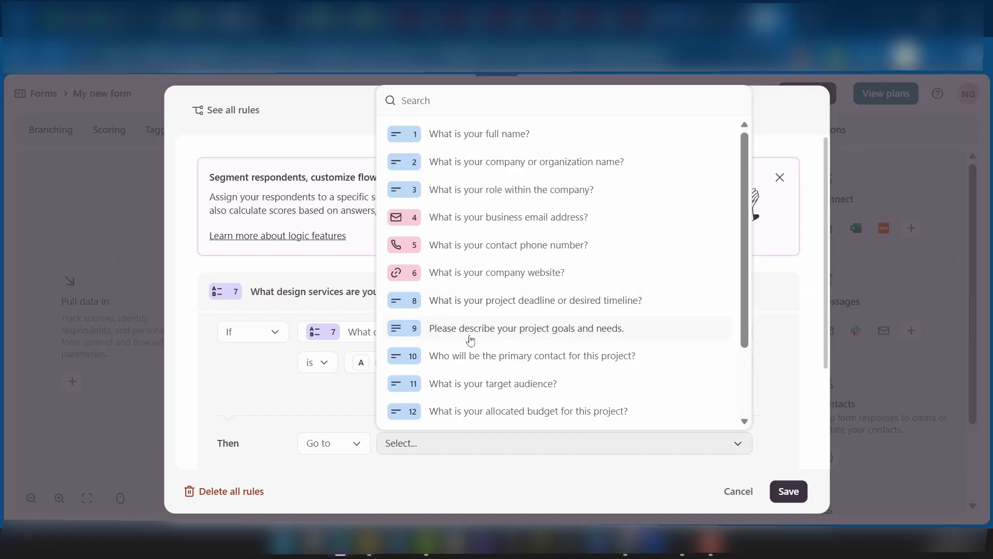
{"action": "left_click", "coordinate": [576, 335]}
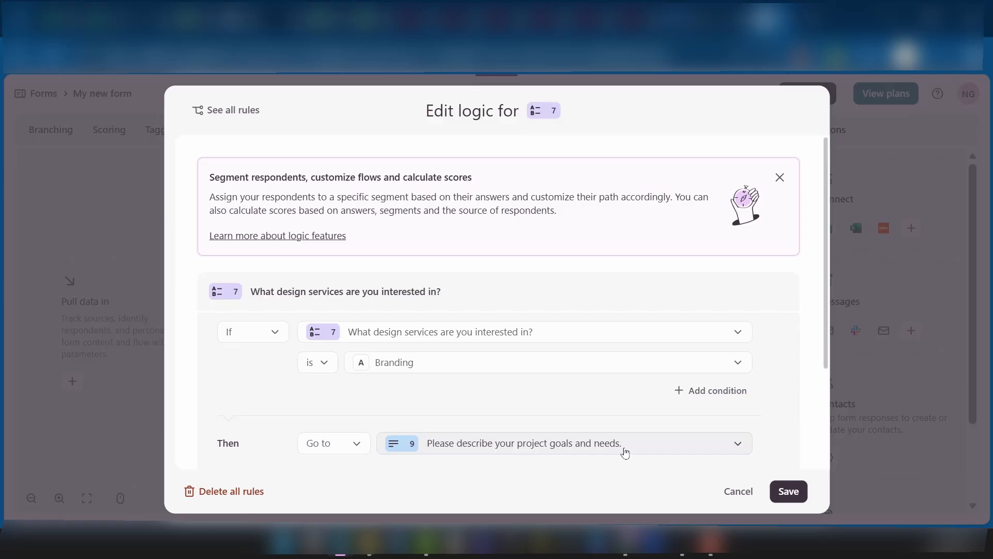
{"action": "scroll", "coordinate": [624, 452], "scroll_direction": "down", "scroll_amount": 3}
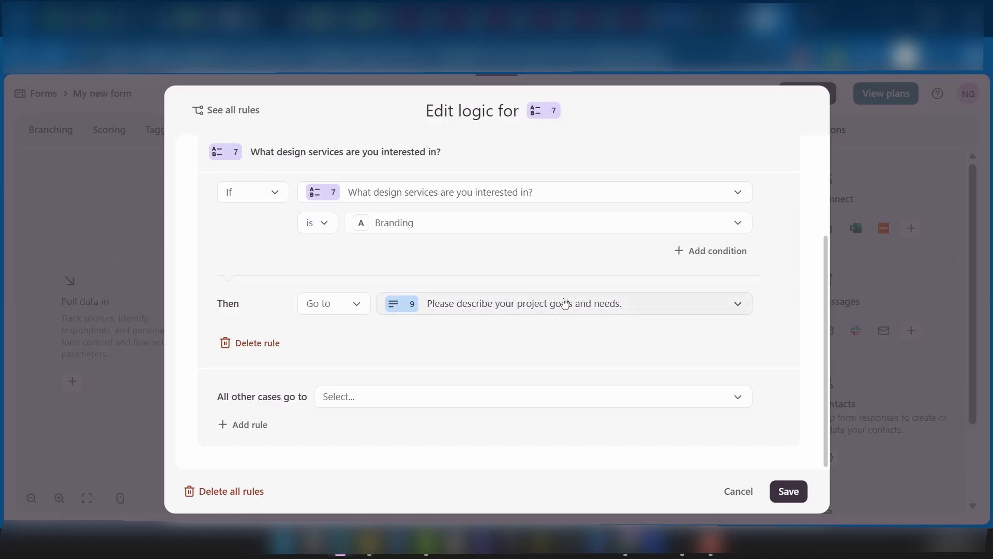
{"action": "left_click", "coordinate": [485, 306]}
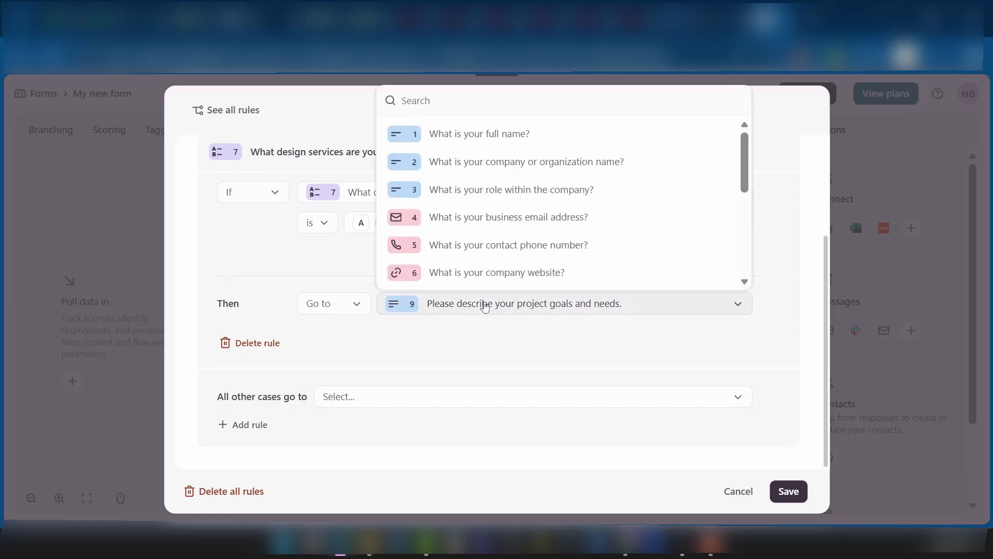
{"action": "left_click", "coordinate": [702, 347]}
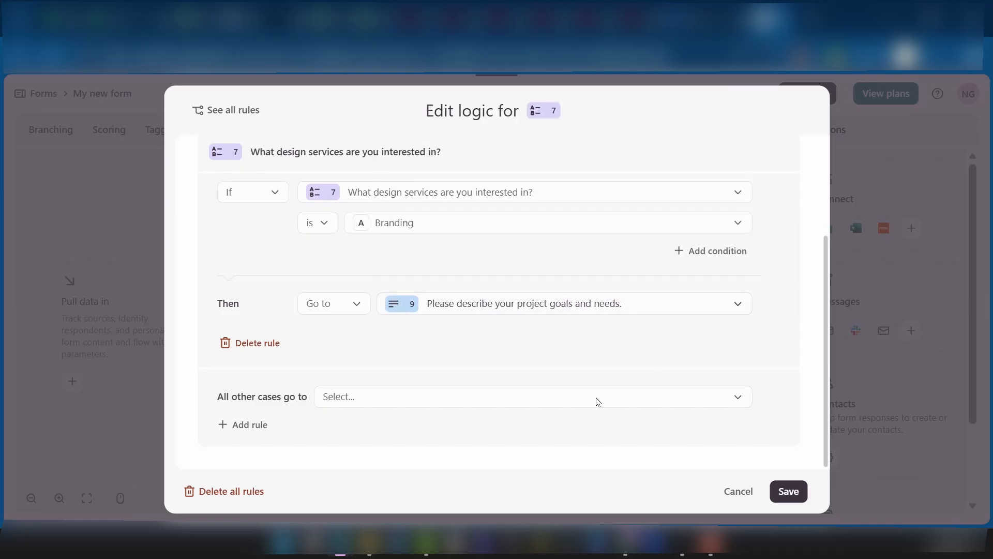
{"action": "left_click", "coordinate": [804, 492]}
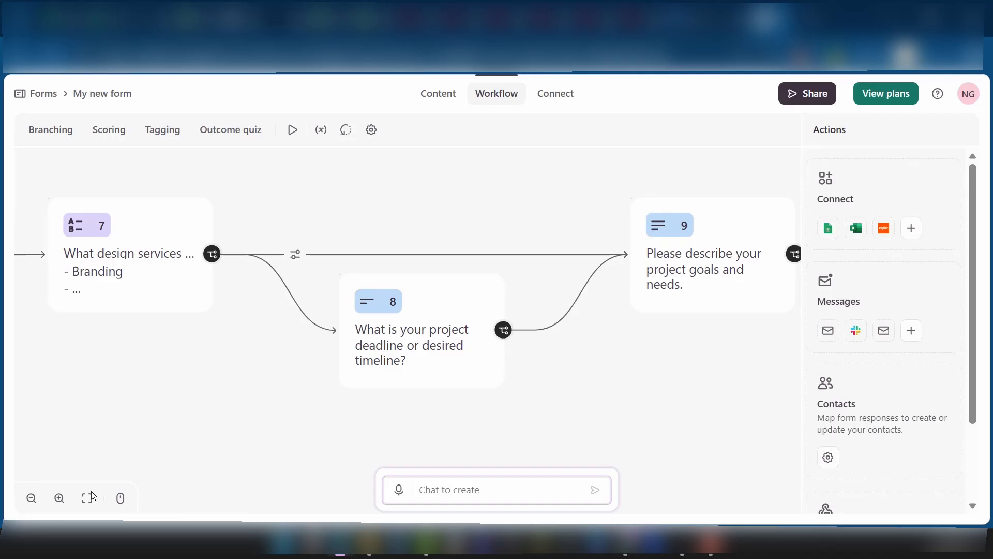
Review the whole workflow and the branching rules of the individual questions, closing the rules without changes
{"action": "left_click", "coordinate": [31, 499]}
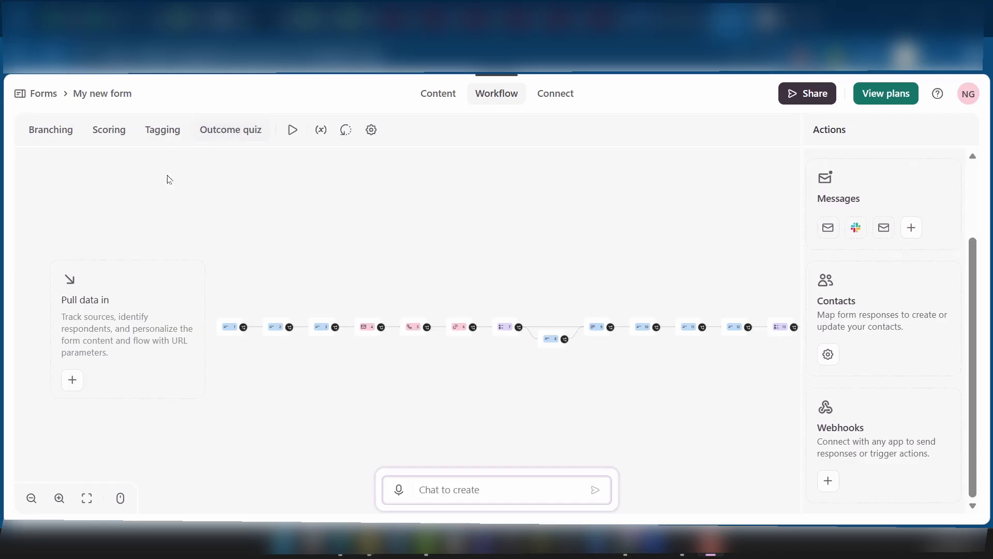
{"action": "left_click", "coordinate": [50, 129]}
{"action": "scroll", "coordinate": [366, 317], "scroll_direction": "down", "scroll_amount": 5}
{"action": "scroll", "coordinate": [367, 318], "scroll_direction": "down", "scroll_amount": 7}
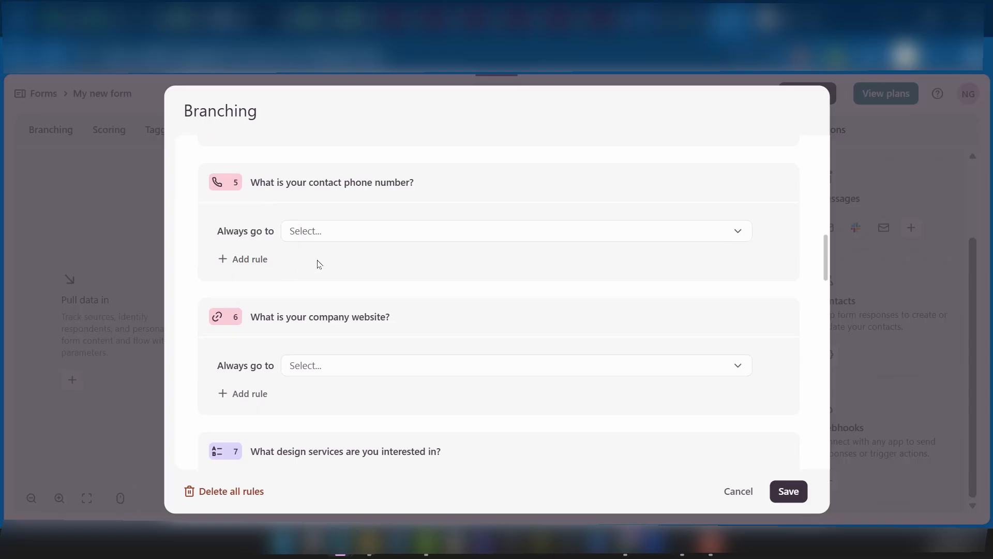
{"action": "scroll", "coordinate": [317, 262], "scroll_direction": "up", "scroll_amount": 3}
{"action": "scroll", "coordinate": [318, 264], "scroll_direction": "down", "scroll_amount": 8}
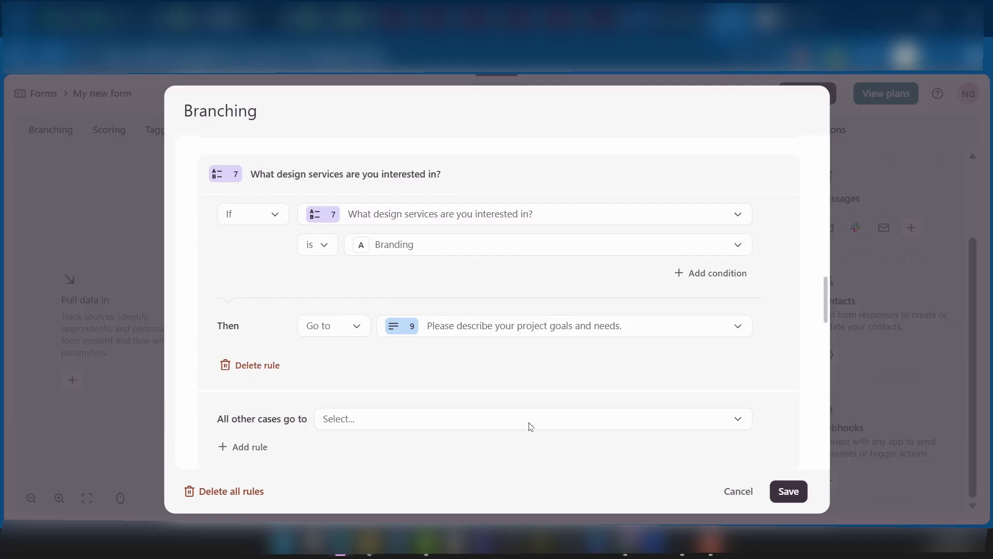
{"action": "left_click", "coordinate": [738, 494]}
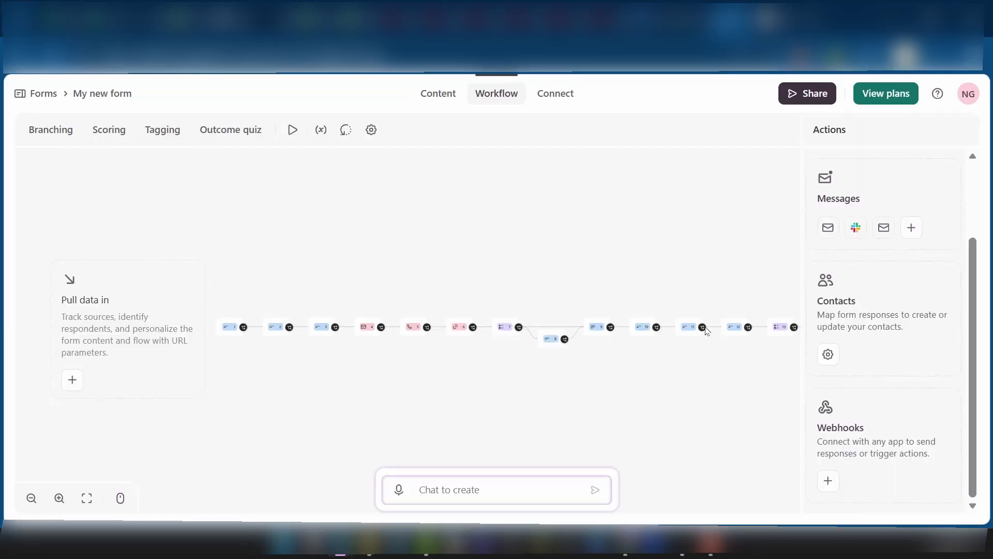
{"action": "left_click", "coordinate": [62, 131]}
{"action": "scroll", "coordinate": [310, 280], "scroll_direction": "down", "scroll_amount": 9}
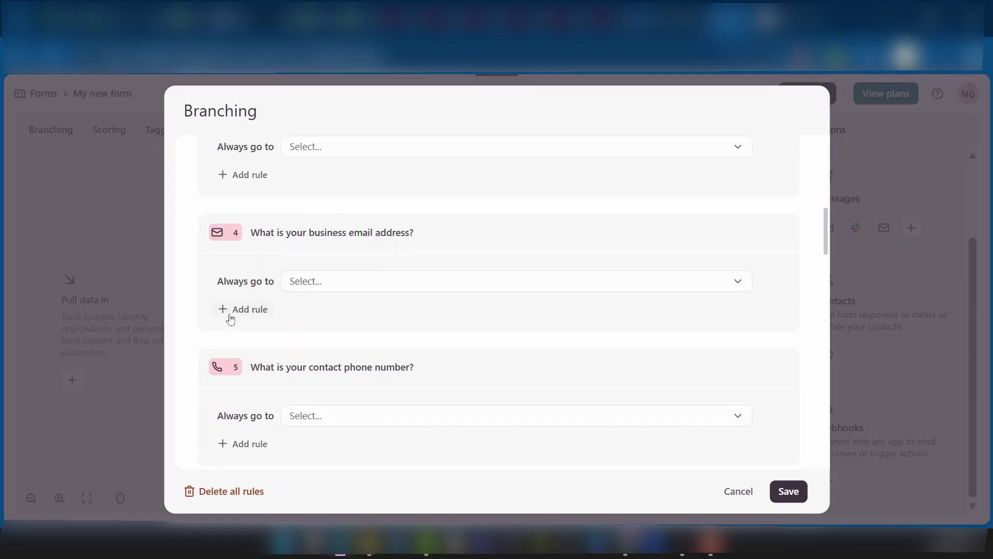
{"action": "left_click", "coordinate": [743, 492]}
In the score quiz, assign 100 points to Web Design and 5 to Branding for the design services question
{"action": "left_click", "coordinate": [106, 136]}
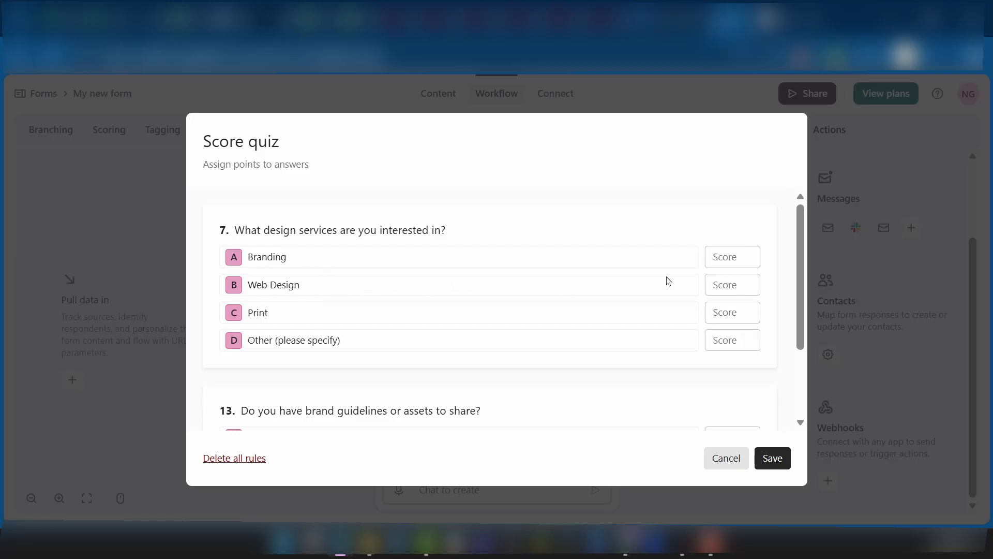
{"action": "left_click", "coordinate": [733, 287]}
{"action": "type", "text": "100"}
{"action": "left_click", "coordinate": [717, 257]}
{"action": "type", "text": "5"}
{"action": "scroll", "coordinate": [623, 321], "scroll_direction": "down", "scroll_amount": 2}
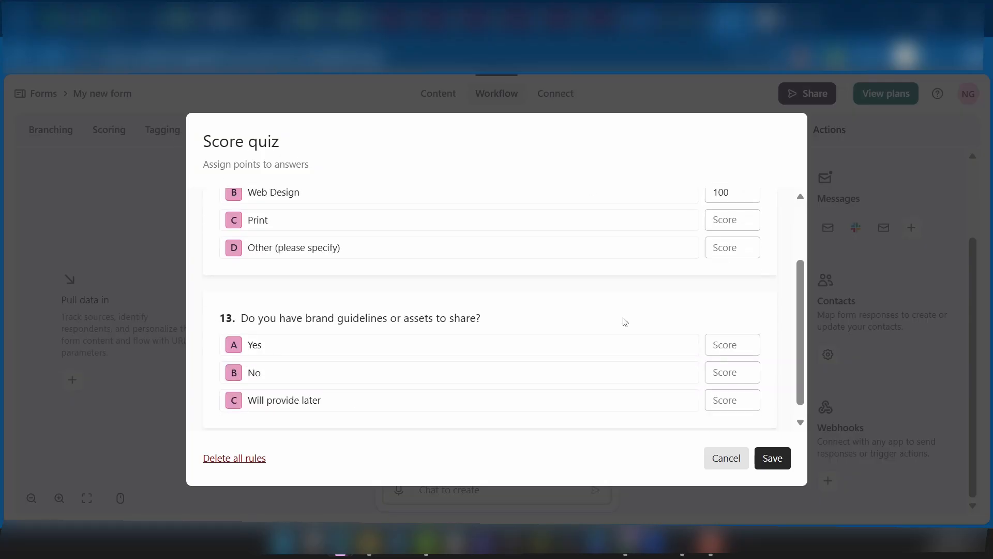
{"action": "scroll", "coordinate": [624, 322], "scroll_direction": "up", "scroll_amount": 2}
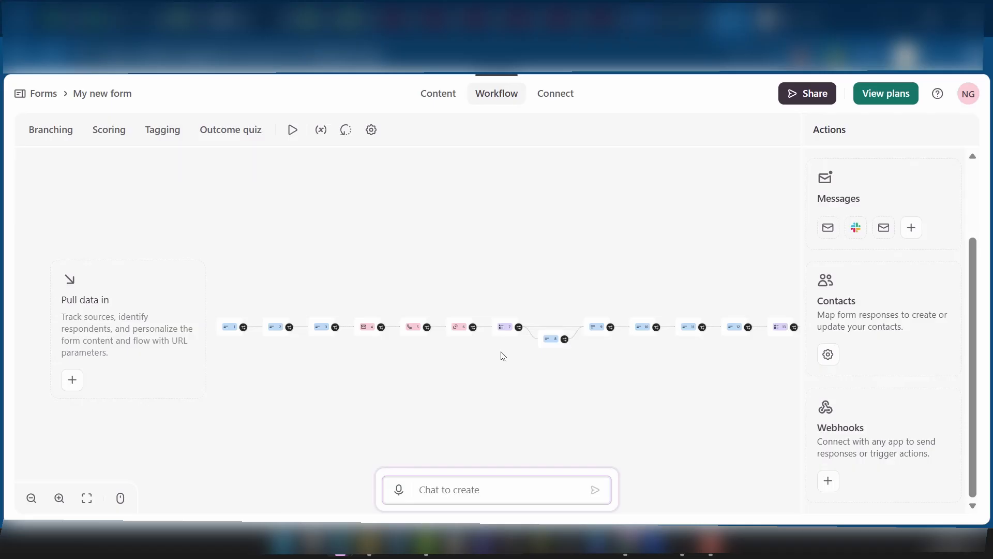
Open the tagging rules and examine the Lead quality group's tags and conditions
{"action": "left_click", "coordinate": [151, 132]}
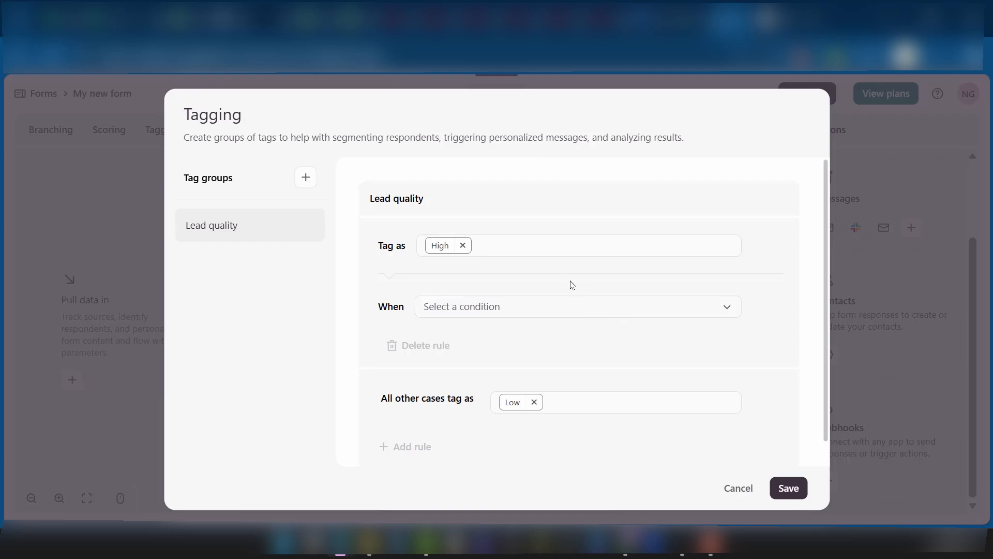
{"action": "scroll", "coordinate": [558, 308], "scroll_direction": "down", "scroll_amount": 1}
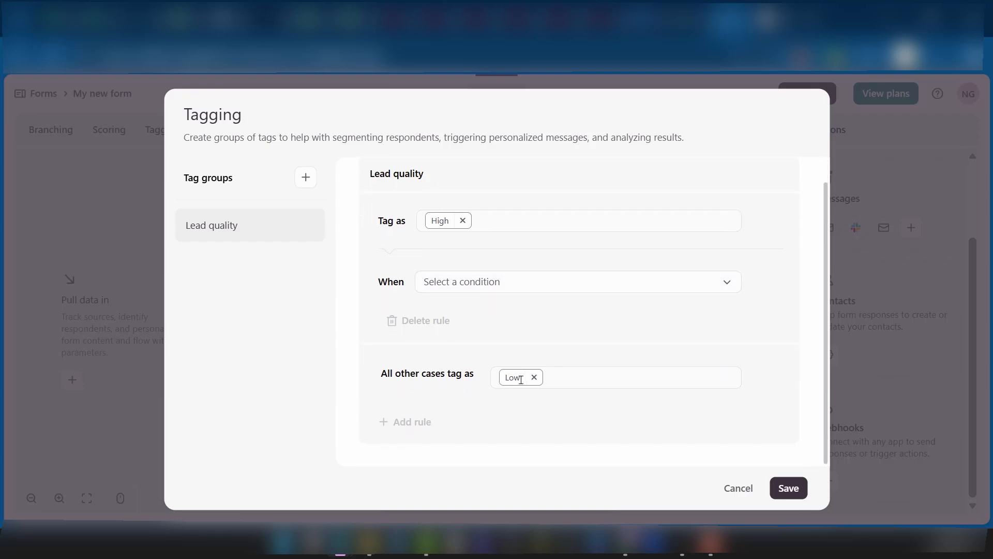
{"action": "scroll", "coordinate": [357, 307], "scroll_direction": "up", "scroll_amount": 1}
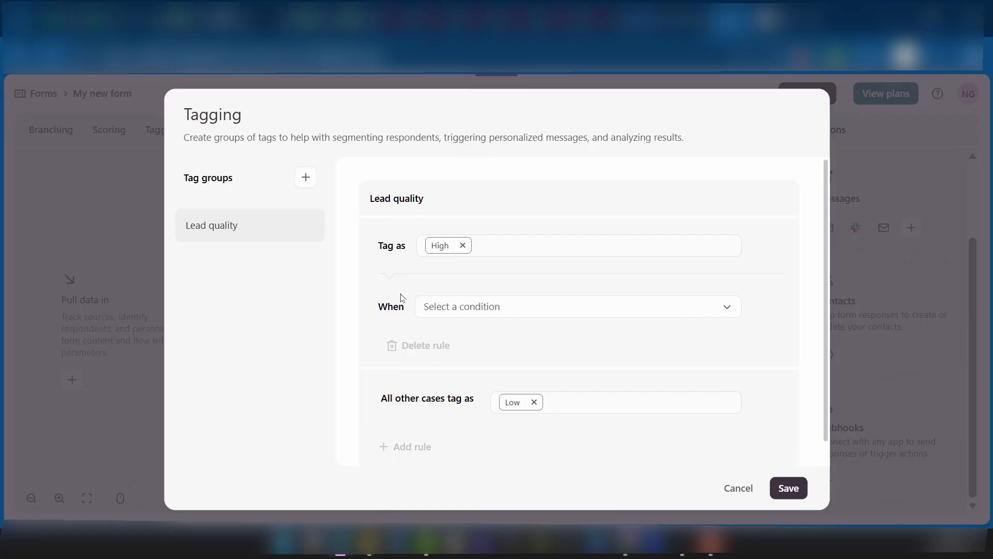
In the Lead quality group, tag respondents as High when the business email address contains "@", and close the tagging rules
{"action": "left_click", "coordinate": [441, 313]}
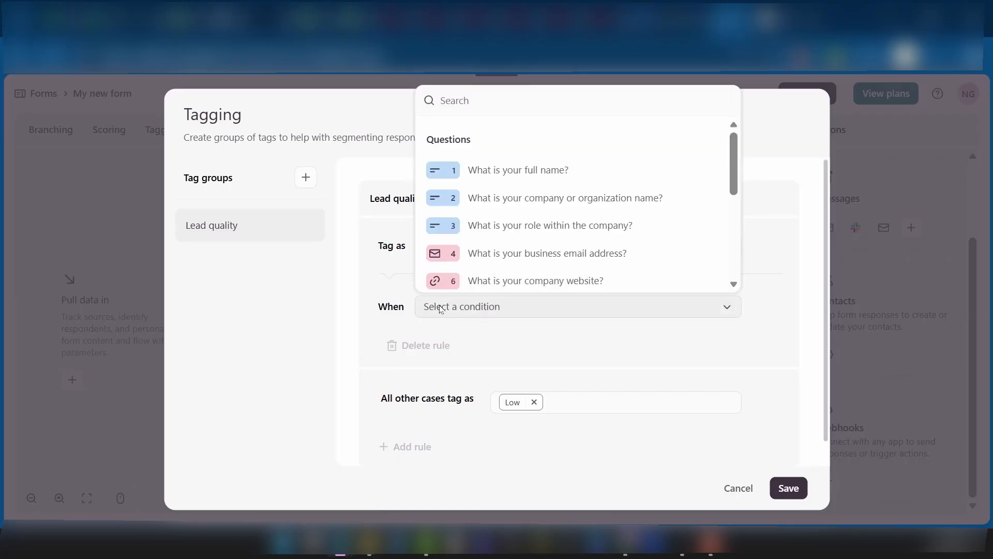
{"action": "left_click", "coordinate": [565, 260]}
{"action": "left_click", "coordinate": [455, 341]}
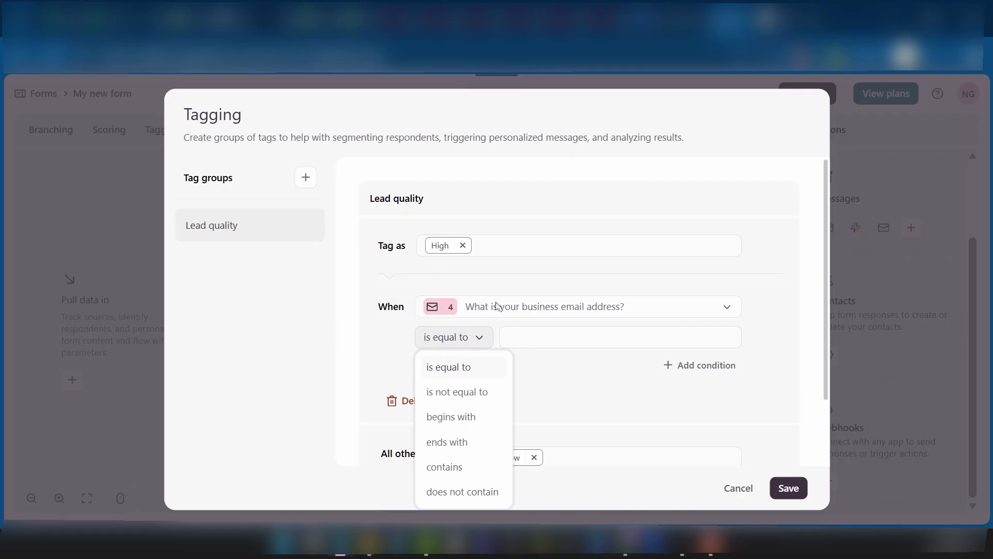
{"action": "left_click", "coordinate": [461, 468]}
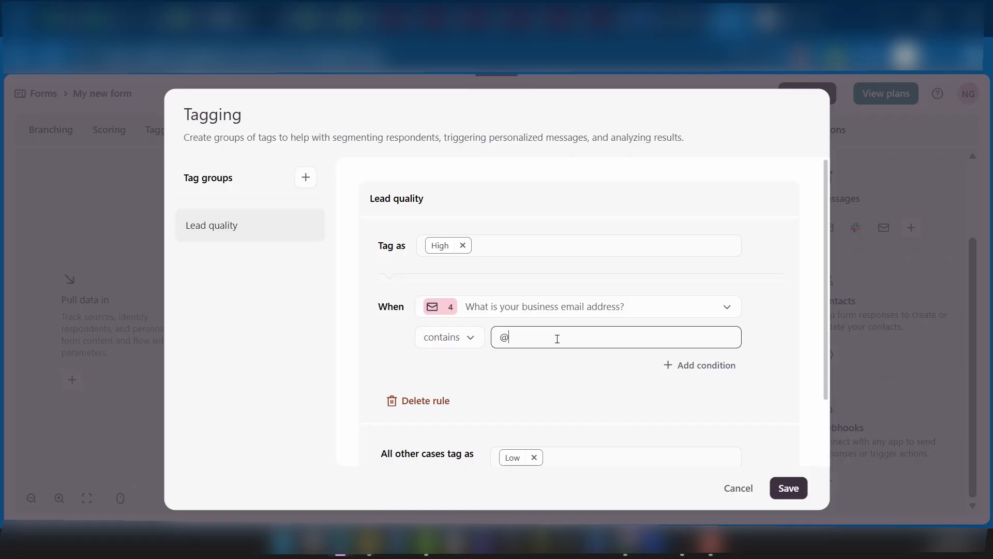
{"action": "scroll", "coordinate": [558, 339], "scroll_direction": "down", "scroll_amount": 3}
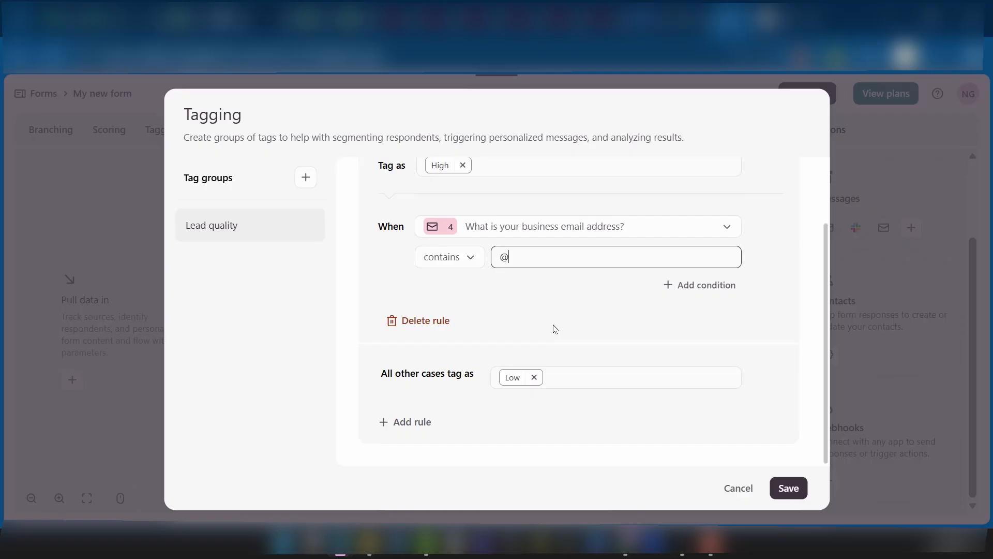
{"action": "scroll", "coordinate": [555, 329], "scroll_direction": "up", "scroll_amount": 3}
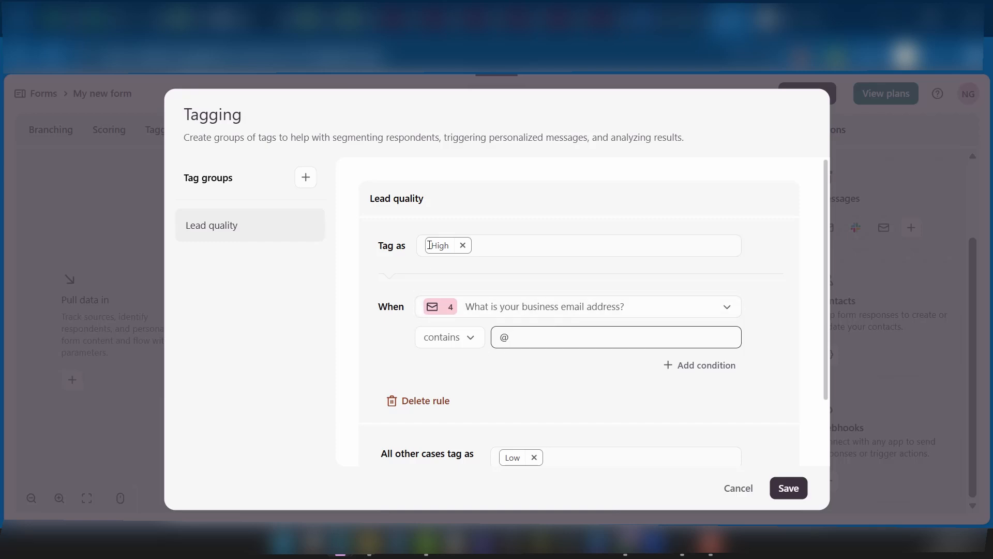
{"action": "scroll", "coordinate": [442, 404], "scroll_direction": "down", "scroll_amount": 3}
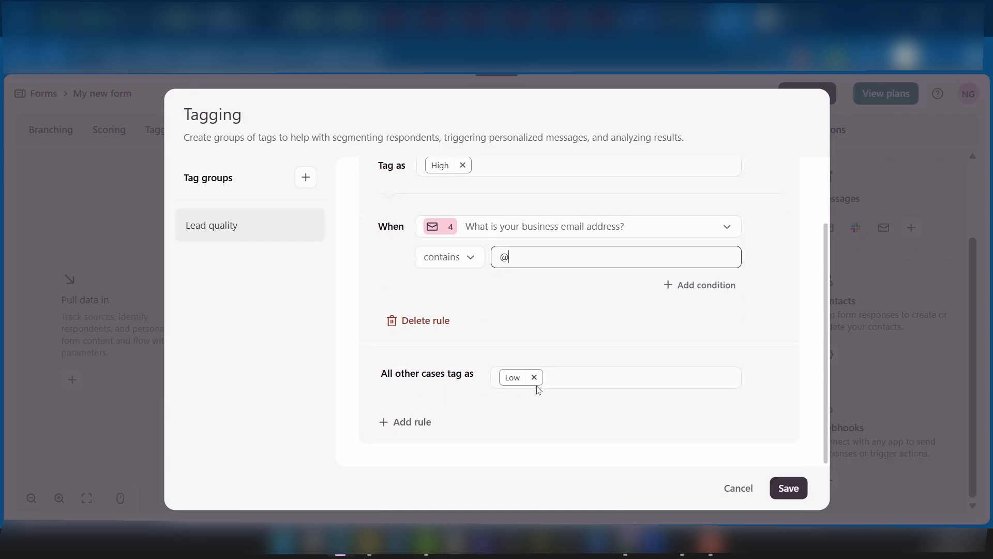
{"action": "left_click", "coordinate": [783, 489]}
{"action": "left_click", "coordinate": [737, 488]}
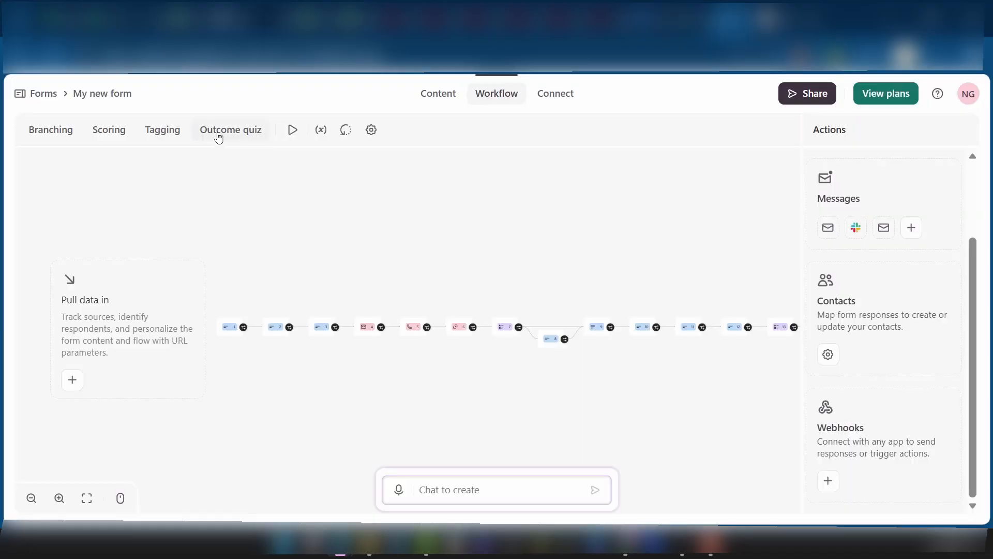
Add an outcome quiz ending matched to Branding for the design services question and No for the brand guidelines question
{"action": "left_click", "coordinate": [226, 132]}
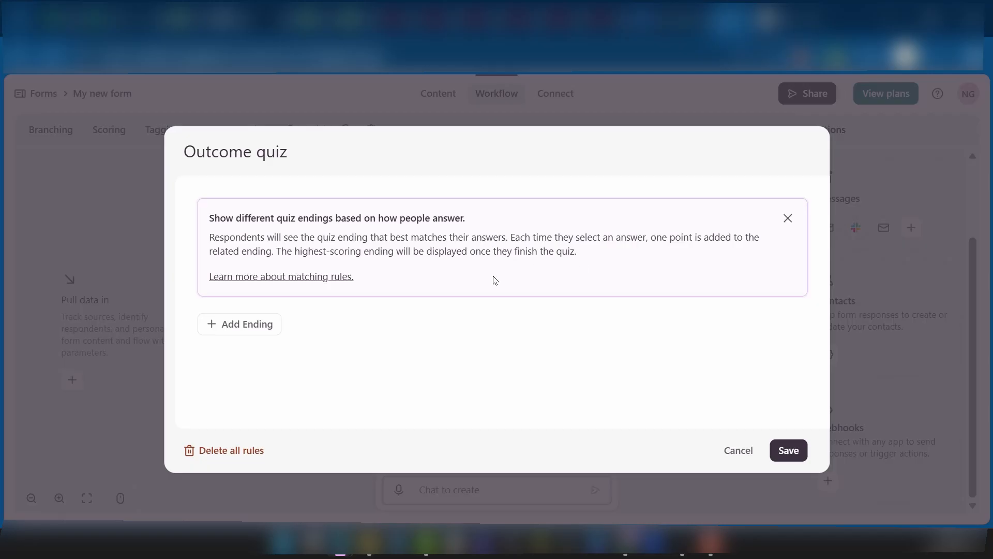
{"action": "left_click", "coordinate": [240, 323]}
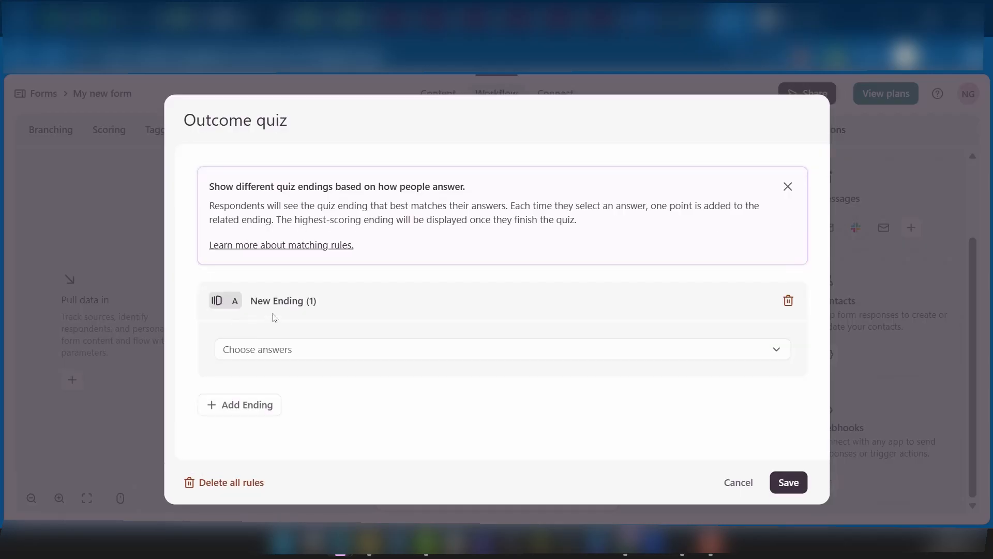
{"action": "left_click", "coordinate": [327, 351]}
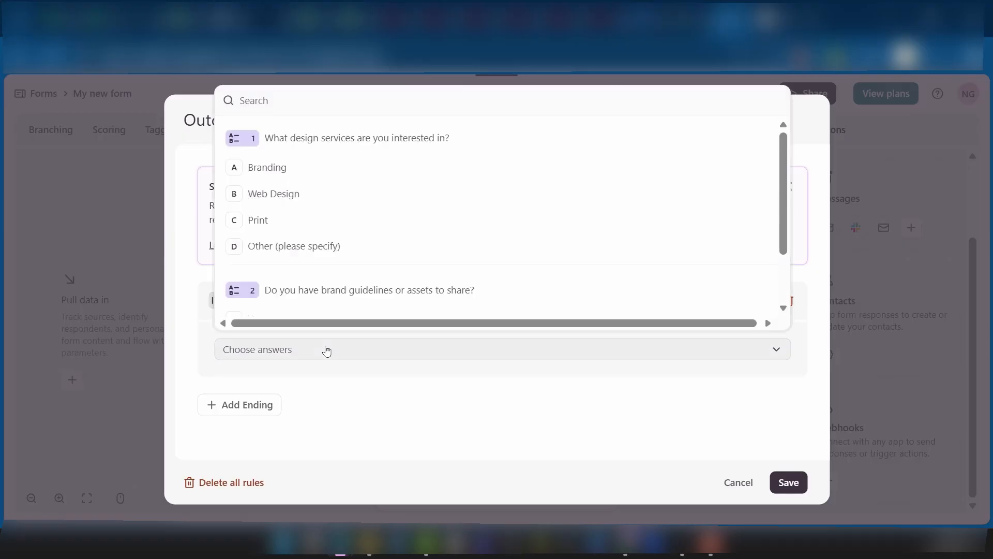
{"action": "left_click", "coordinate": [236, 170]}
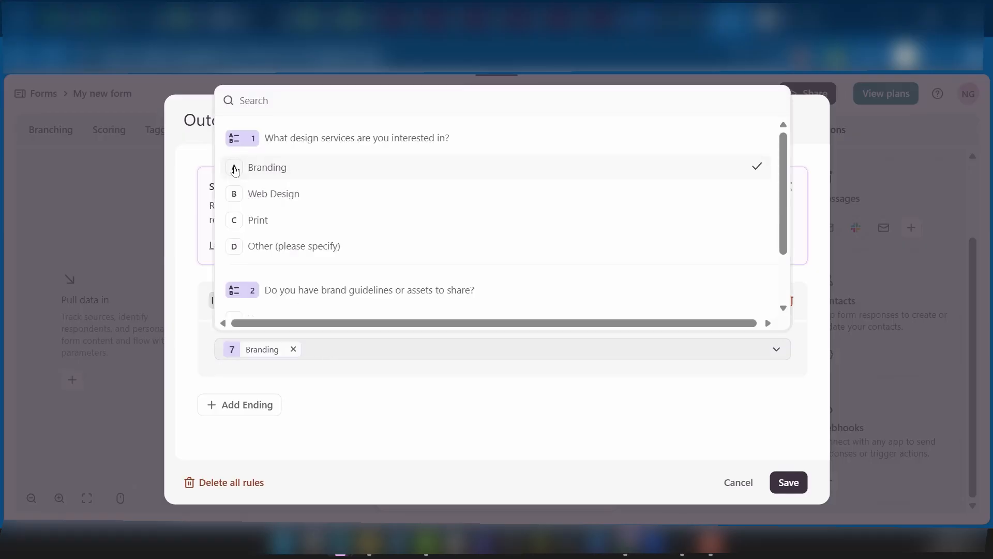
{"action": "scroll", "coordinate": [281, 265], "scroll_direction": "down", "scroll_amount": 1}
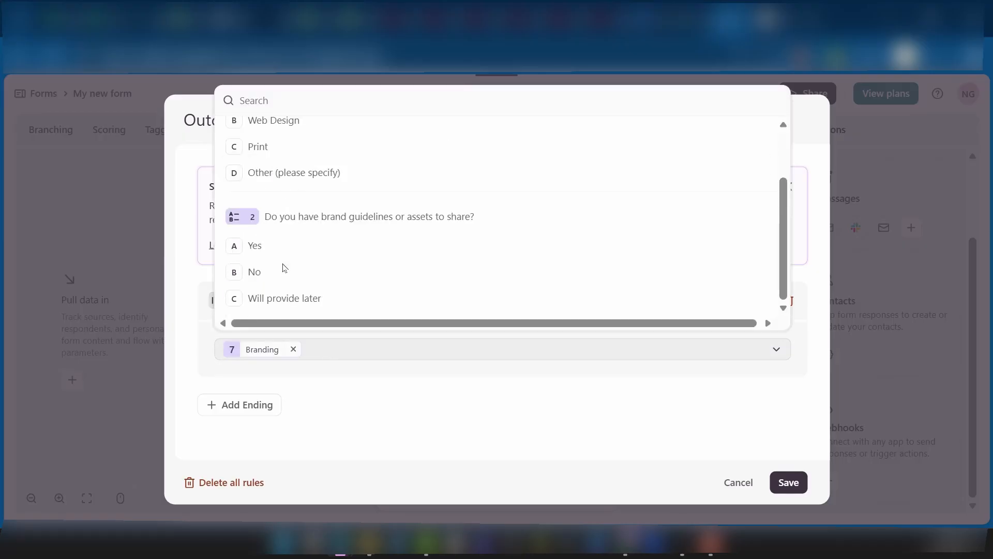
{"action": "left_click", "coordinate": [233, 272]}
{"action": "scroll", "coordinate": [296, 269], "scroll_direction": "up", "scroll_amount": 1}
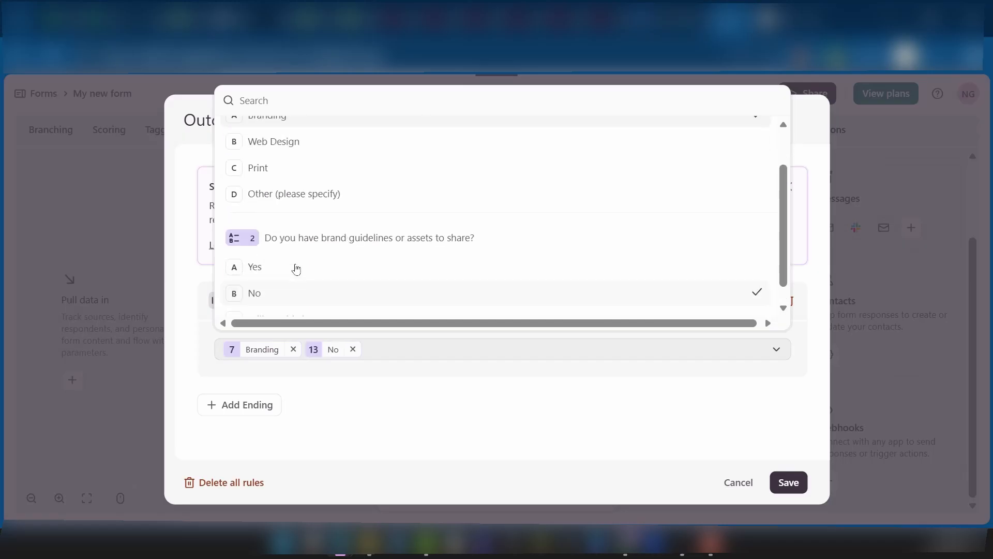
{"action": "scroll", "coordinate": [296, 269], "scroll_direction": "down", "scroll_amount": 1}
{"action": "scroll", "coordinate": [296, 268], "scroll_direction": "up", "scroll_amount": 1}
{"action": "scroll", "coordinate": [296, 267], "scroll_direction": "up", "scroll_amount": 1}
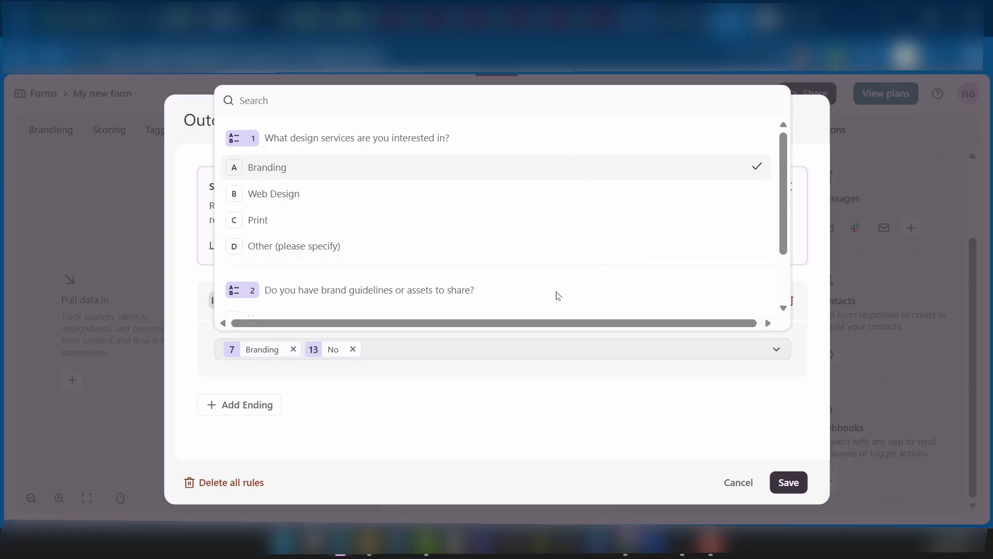
{"action": "left_click", "coordinate": [392, 385]}
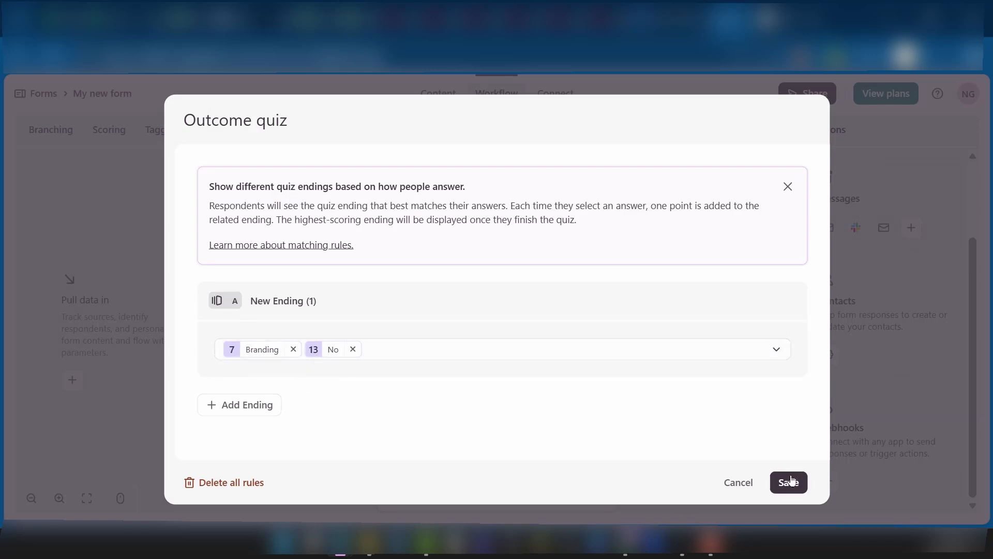
Title the first ending "That was awesome", and add a second ending before saving the outcome quiz
{"action": "left_click", "coordinate": [379, 312]}
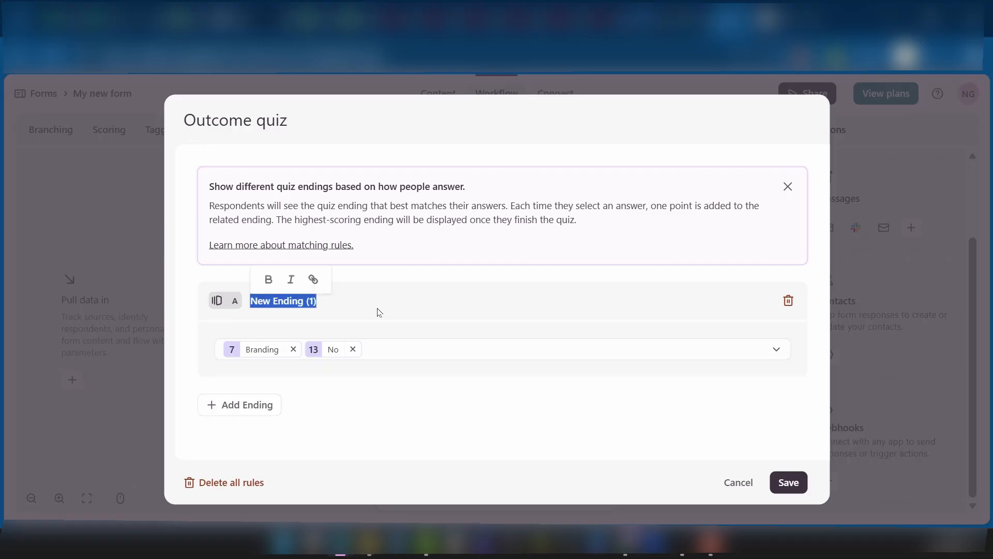
{"action": "type", "text": "That was awesome"}
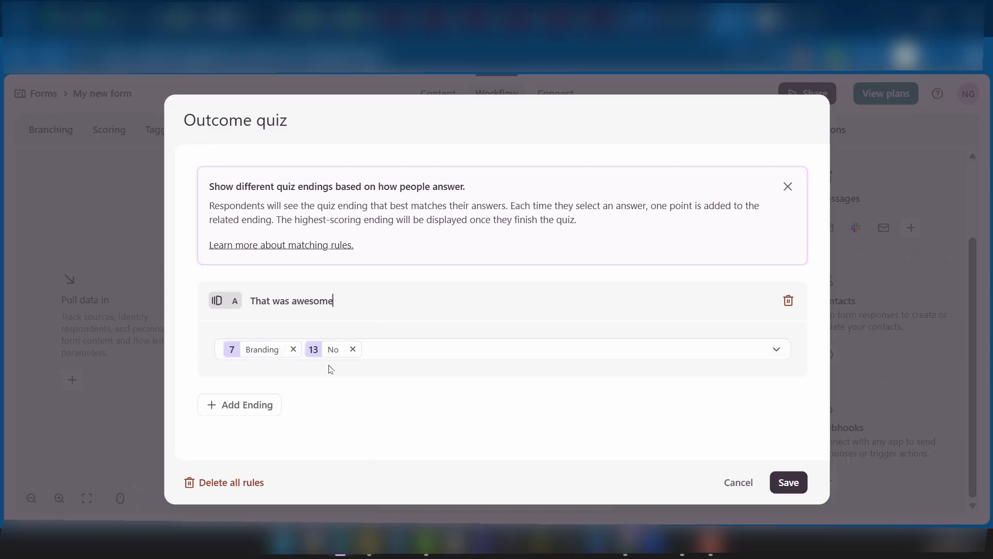
{"action": "left_click", "coordinate": [218, 413]}
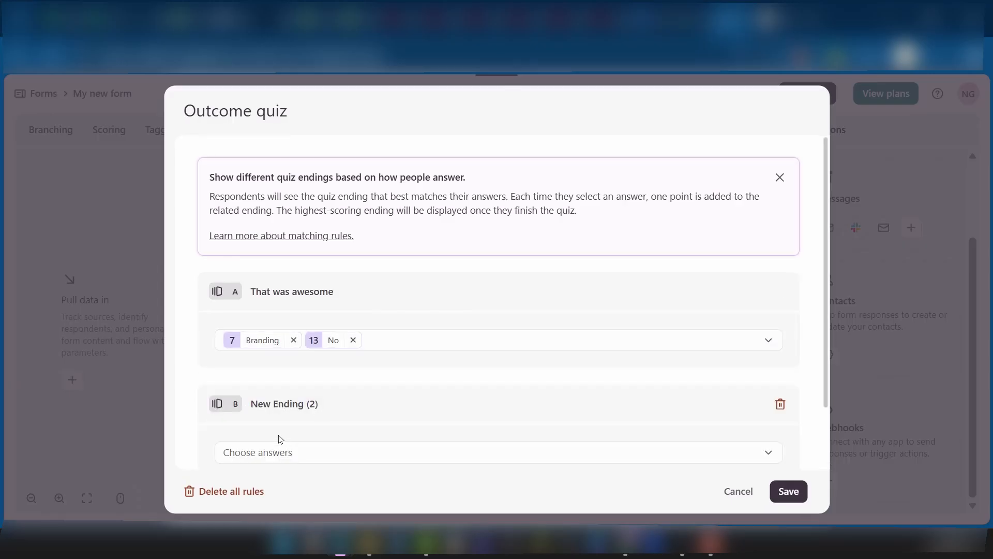
{"action": "scroll", "coordinate": [279, 439], "scroll_direction": "down", "scroll_amount": 2}
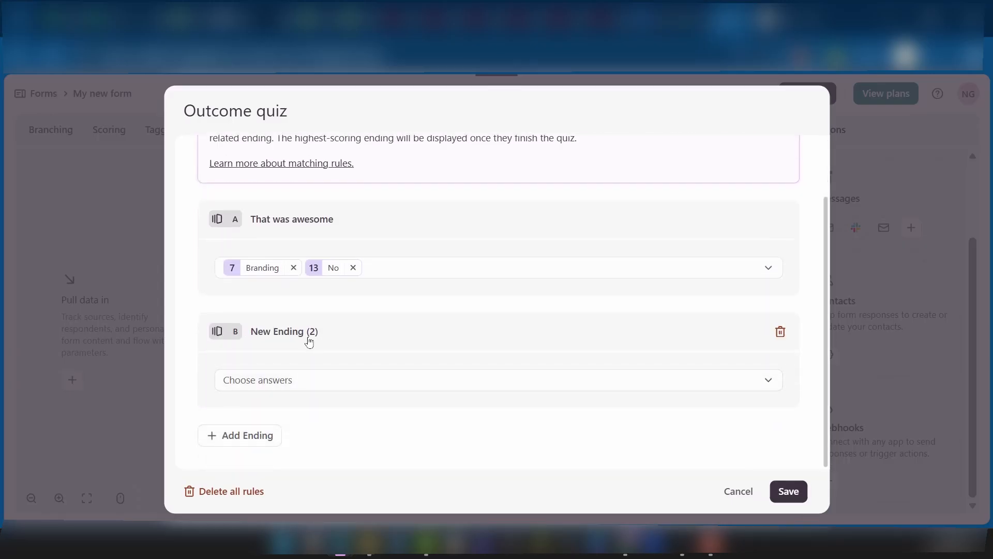
{"action": "left_click_drag", "start_coordinate": [309, 335], "coordinate": [250, 323]}
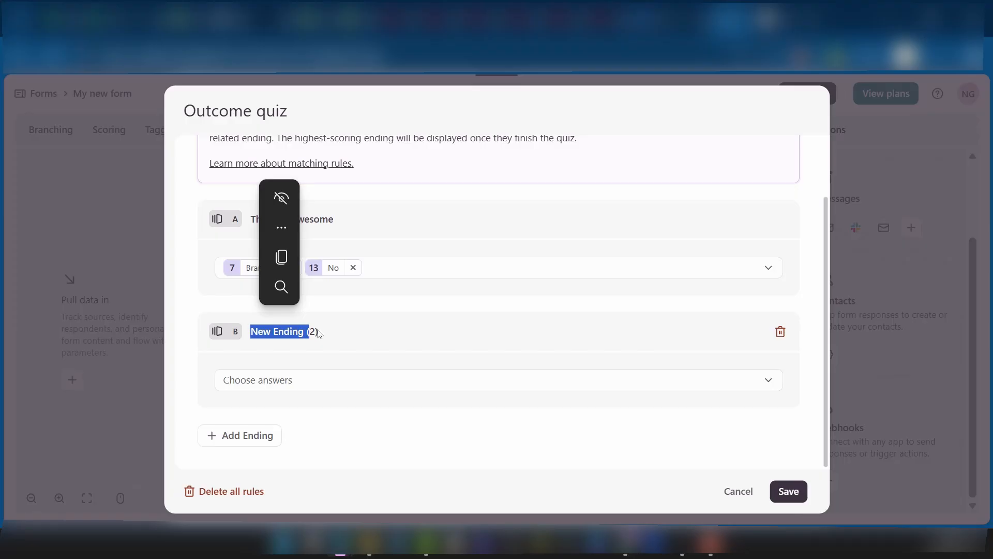
{"action": "left_click", "coordinate": [788, 491]}
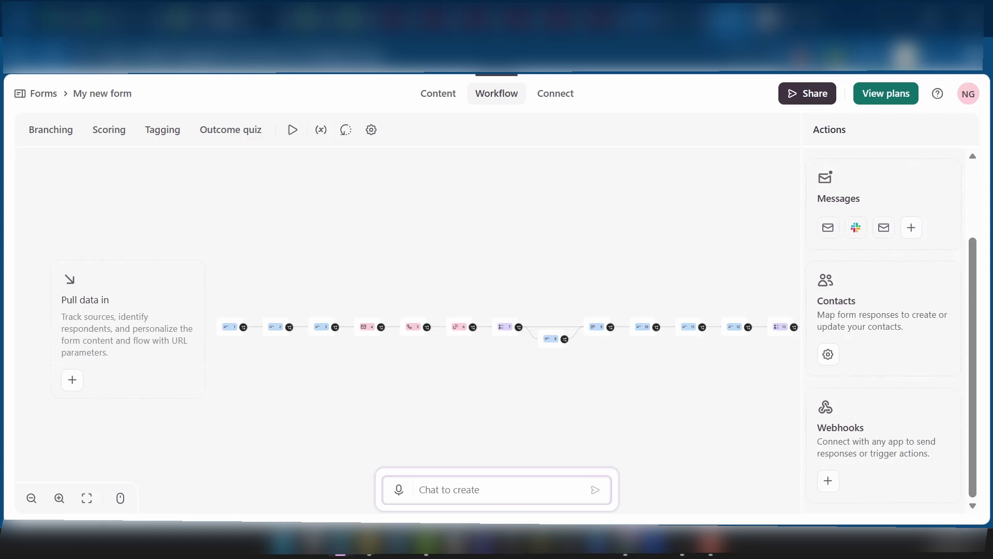
Browse the integrations available for connecting the form to other apps
{"action": "left_click", "coordinate": [542, 105]}
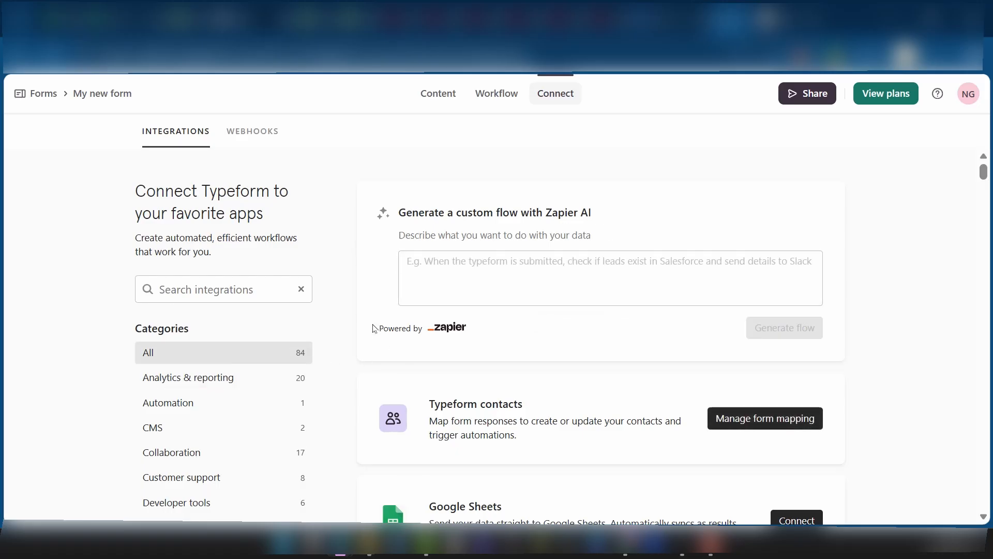
{"action": "scroll", "coordinate": [652, 420], "scroll_direction": "down", "scroll_amount": 3}
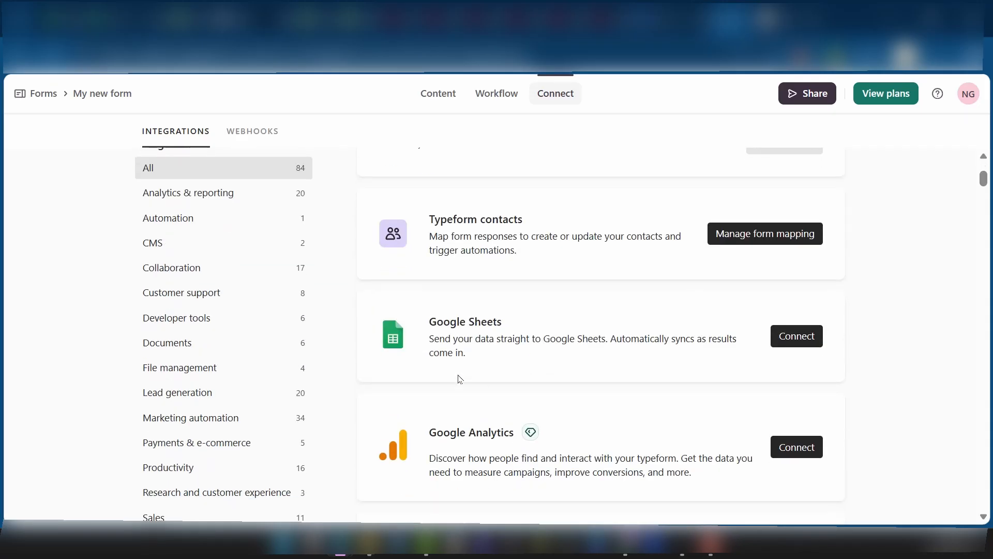
{"action": "scroll", "coordinate": [472, 350], "scroll_direction": "down", "scroll_amount": 2}
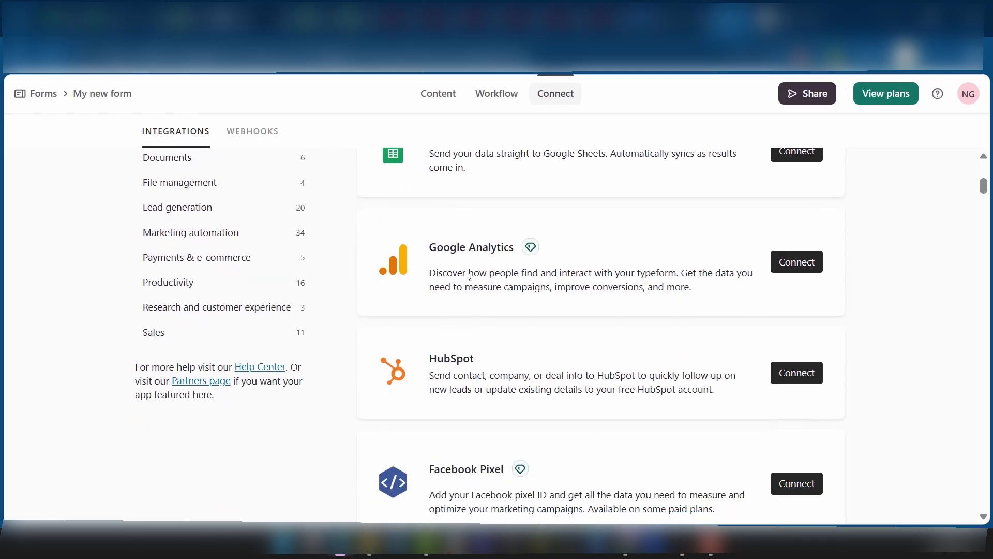
{"action": "scroll", "coordinate": [518, 352], "scroll_direction": "down", "scroll_amount": 2}
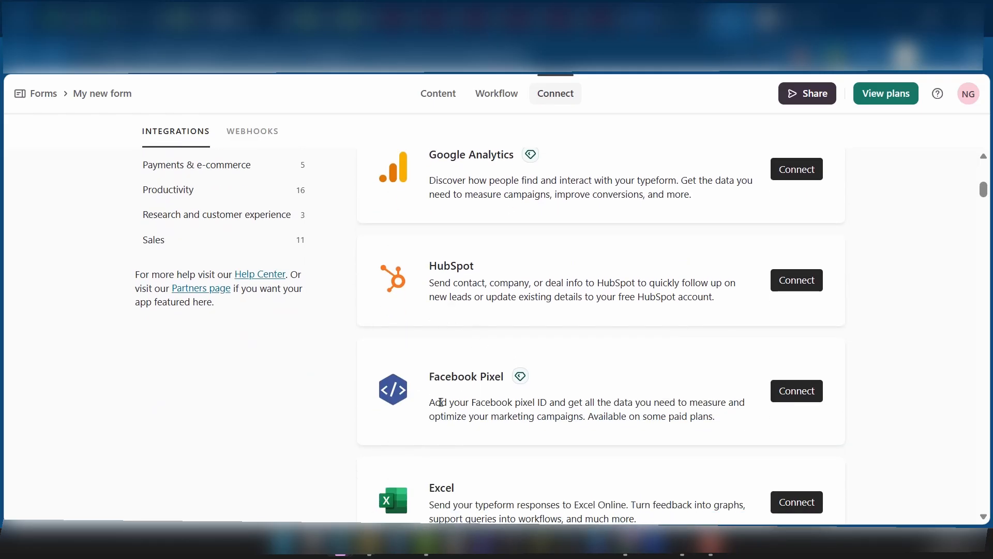
{"action": "scroll", "coordinate": [454, 300], "scroll_direction": "down", "scroll_amount": 10}
{"action": "scroll", "coordinate": [447, 329], "scroll_direction": "up", "scroll_amount": 5}
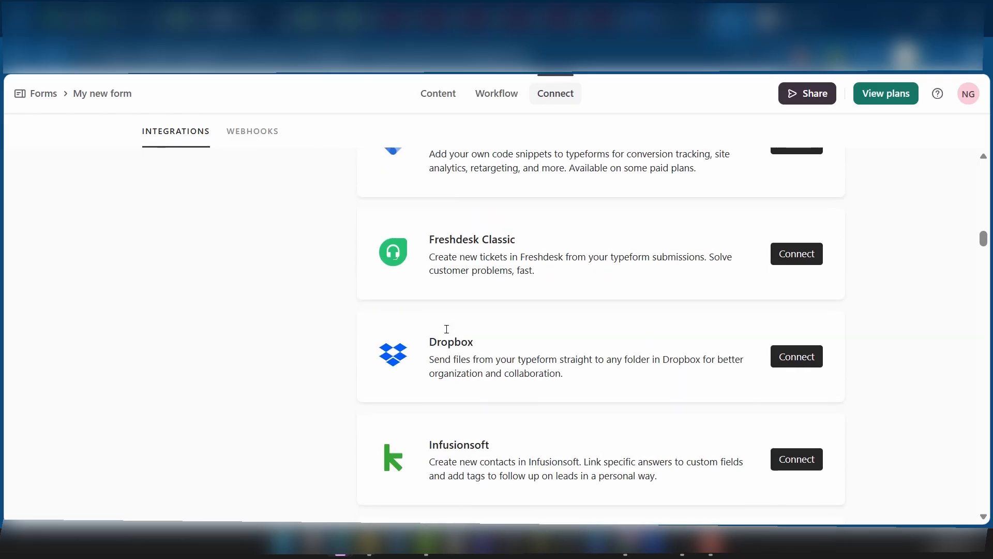
{"action": "scroll", "coordinate": [518, 344], "scroll_direction": "up", "scroll_amount": 15}
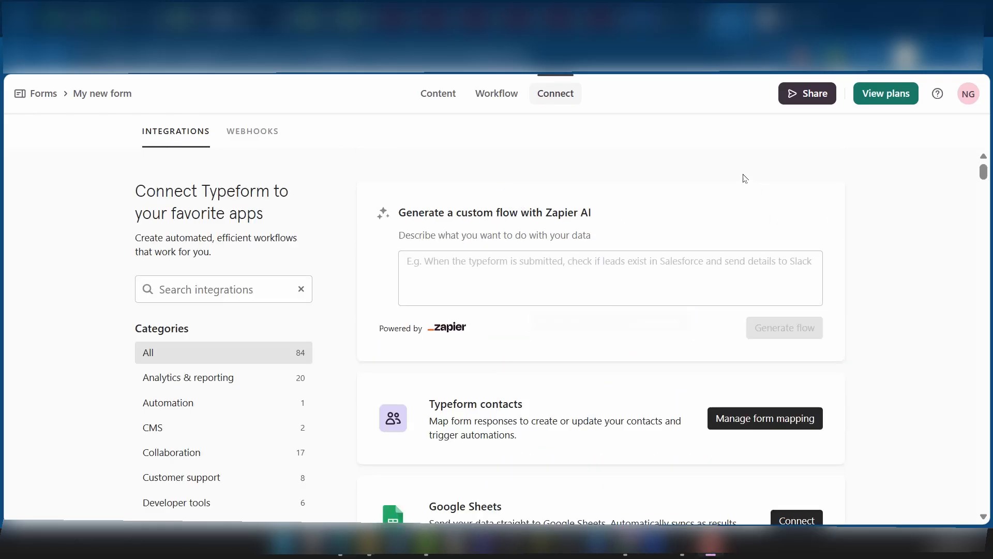
Publish the form and open its sharing options
{"action": "left_click", "coordinate": [812, 96]}
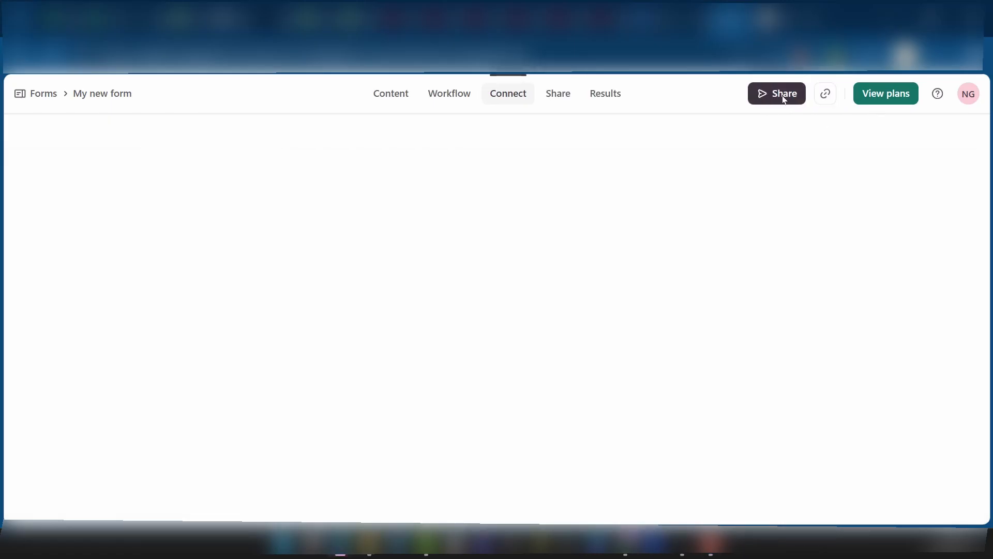